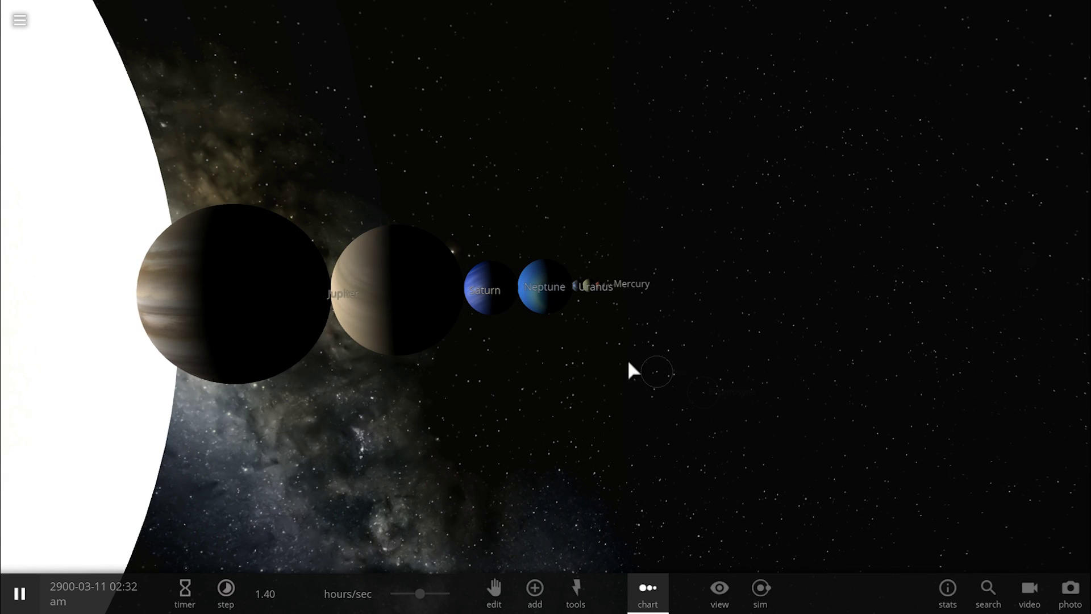
# Examine the size-ordered chart of the Sun and planets from several angles and turn off the chart arrangement.
pyautogui.scroll(2, 504, 350)
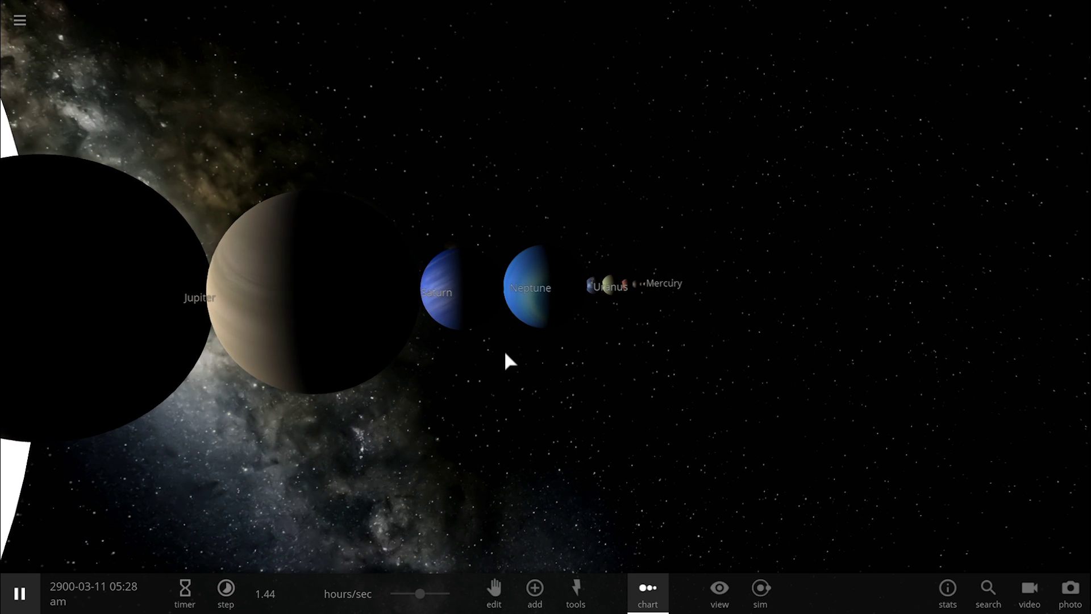
pyautogui.moveTo(533, 390); pyautogui.dragTo(500, 360)
pyautogui.scroll(2, 567, 363)
pyautogui.scroll(2, 533, 341)
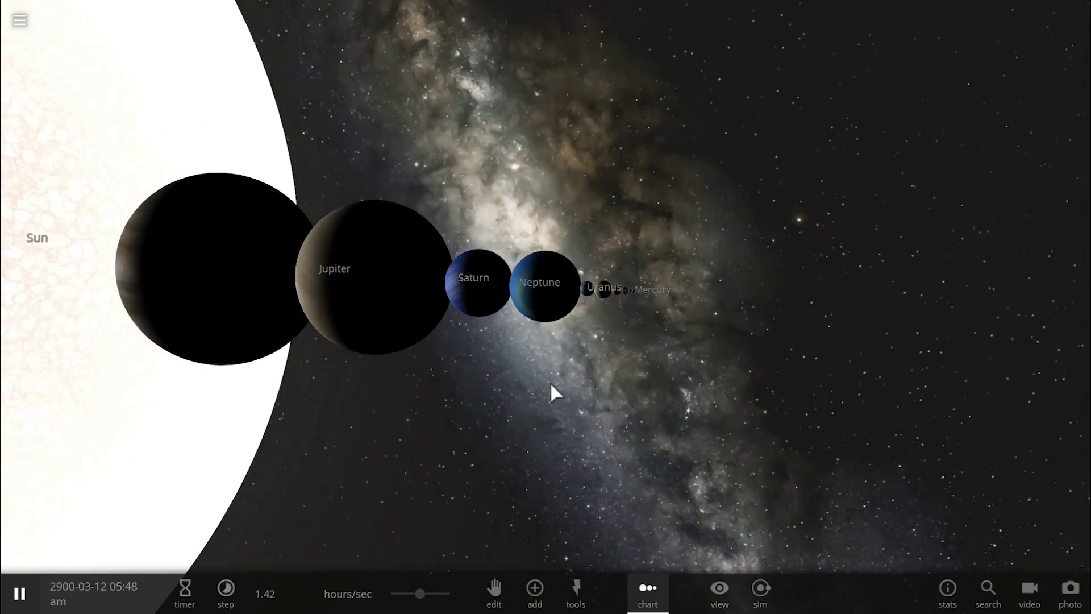
pyautogui.moveTo(549, 382); pyautogui.dragTo(618, 353)
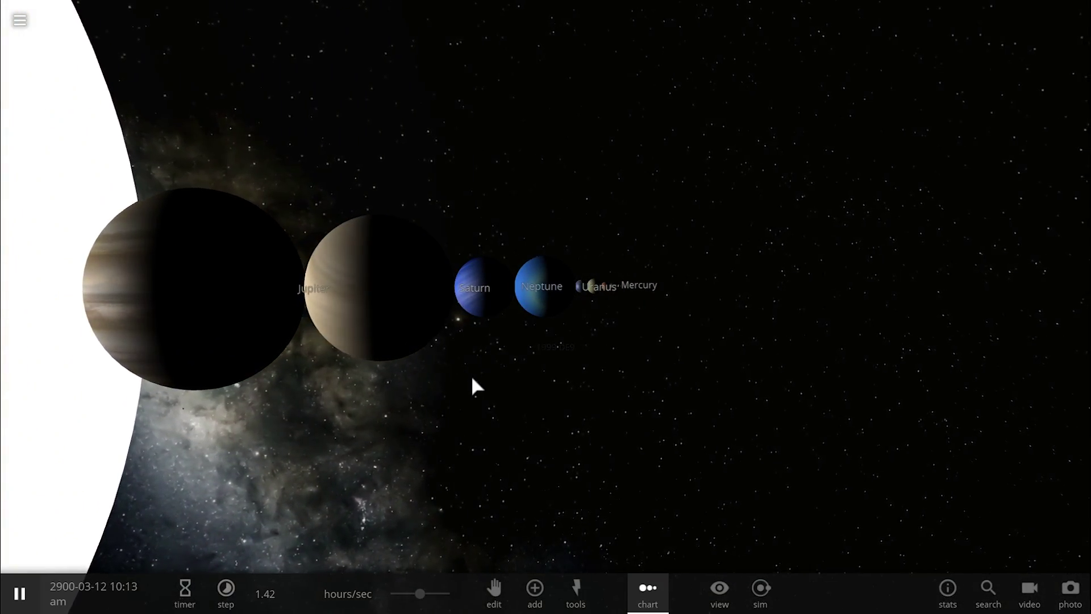
pyautogui.click(650, 594)
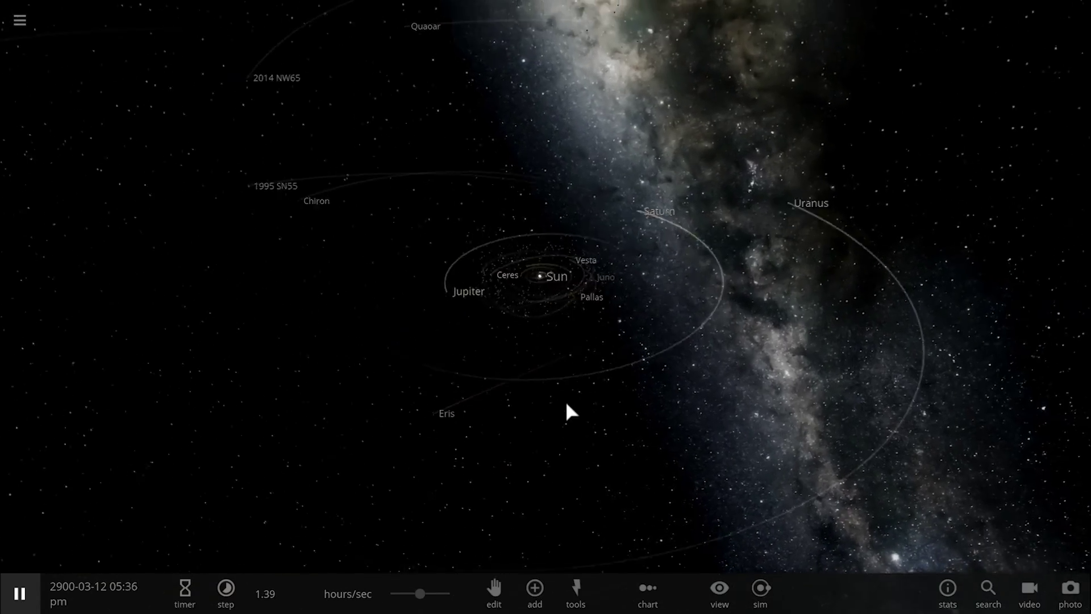
# Select Jupiter in the Solar System and inspect its orbit and the planet up close.
pyautogui.click(569, 256)
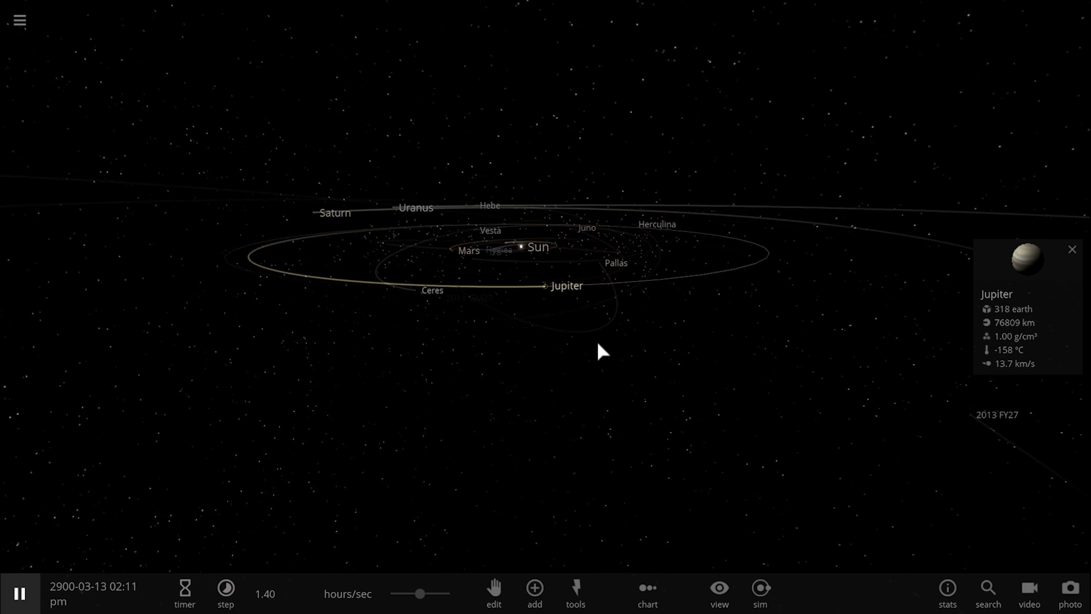
pyautogui.moveTo(521, 359); pyautogui.dragTo(576, 369)
pyautogui.scroll(-2, 577, 369)
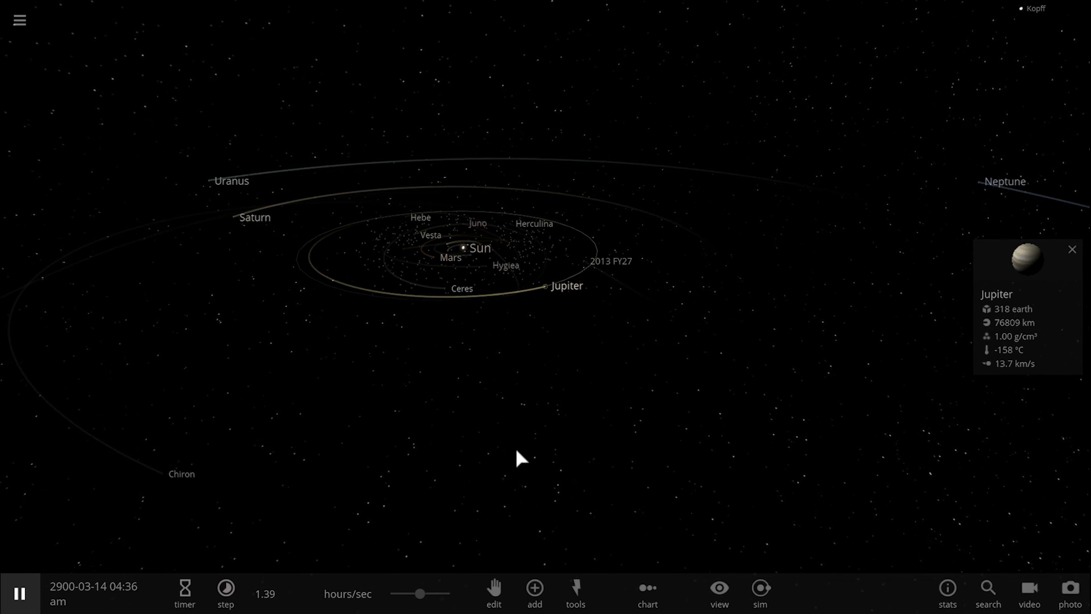
pyautogui.moveTo(516, 451); pyautogui.dragTo(555, 309)
pyautogui.scroll(10, 554, 306)
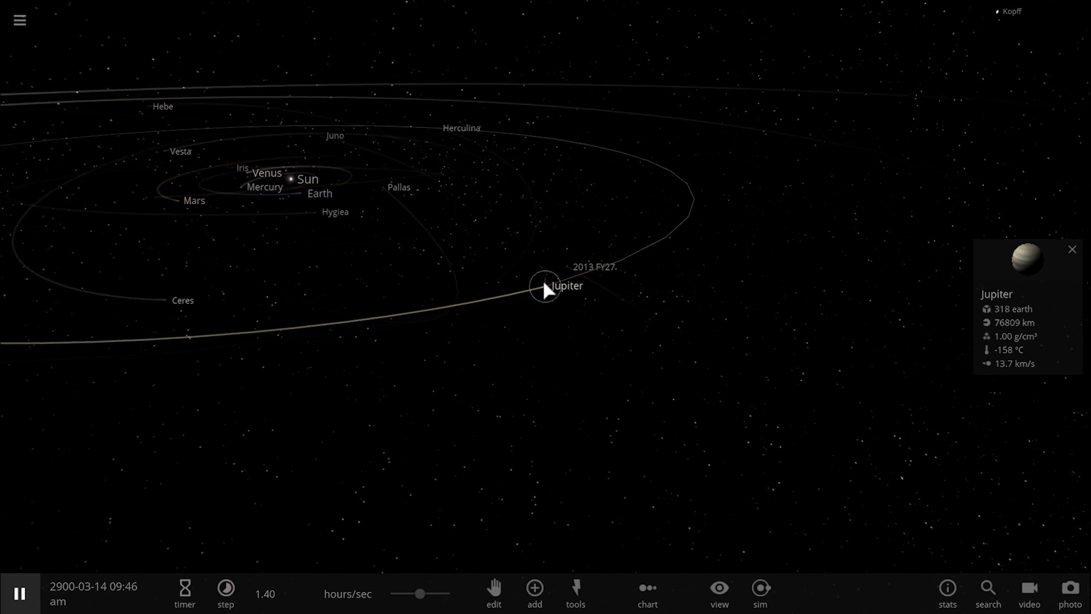
pyautogui.scroll(8, 544, 286)
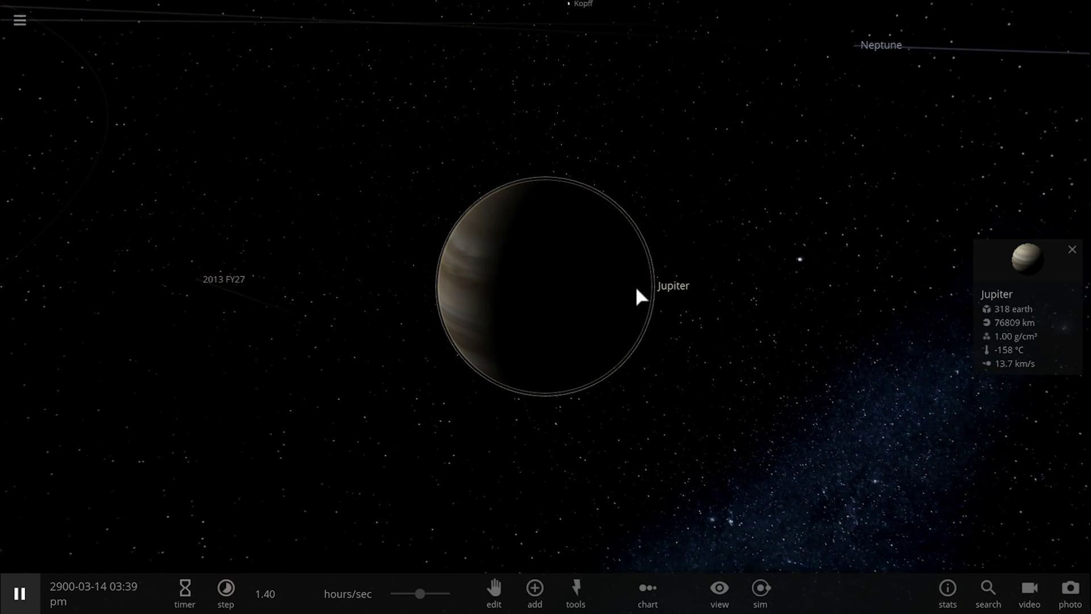
# Start a new empty simulation and slow the time step to about 1.38 mins/sec.
pyautogui.click(17, 27)
pyautogui.click(90, 151)
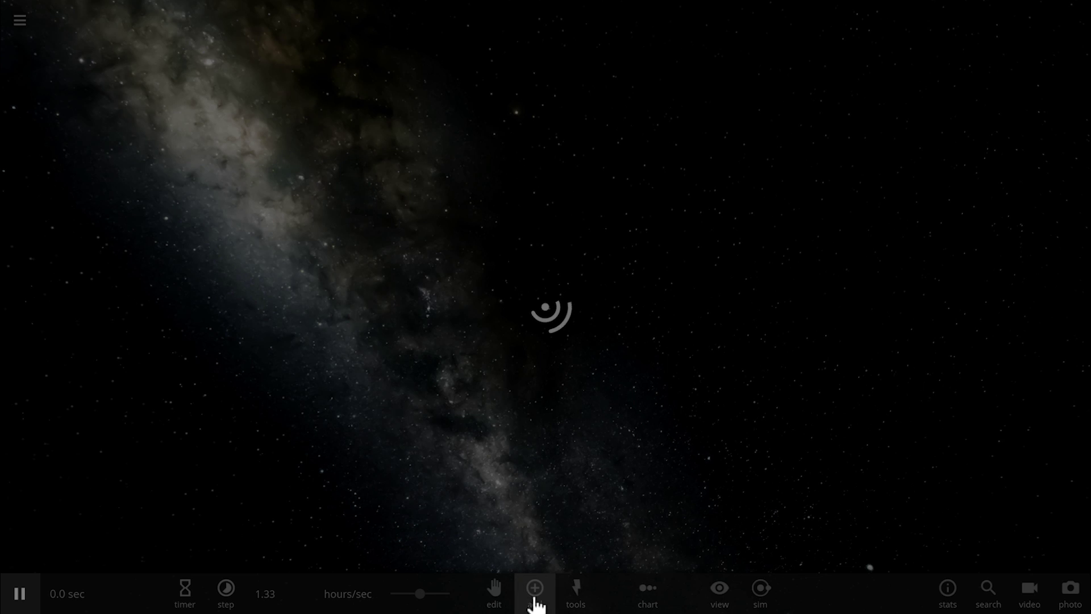
pyautogui.click(535, 591)
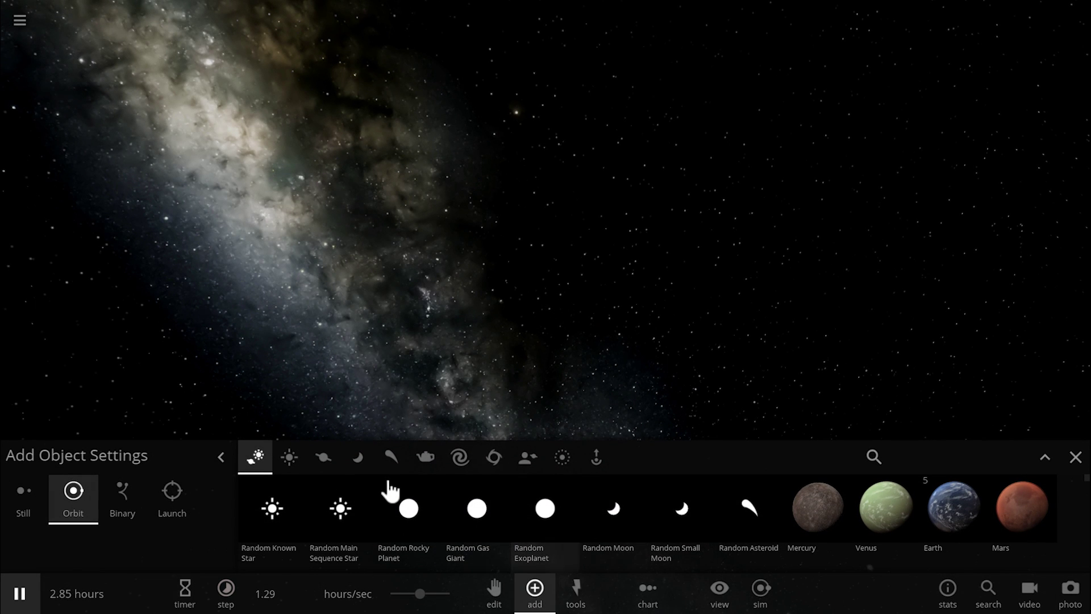
pyautogui.moveTo(421, 593); pyautogui.dragTo(391, 594)
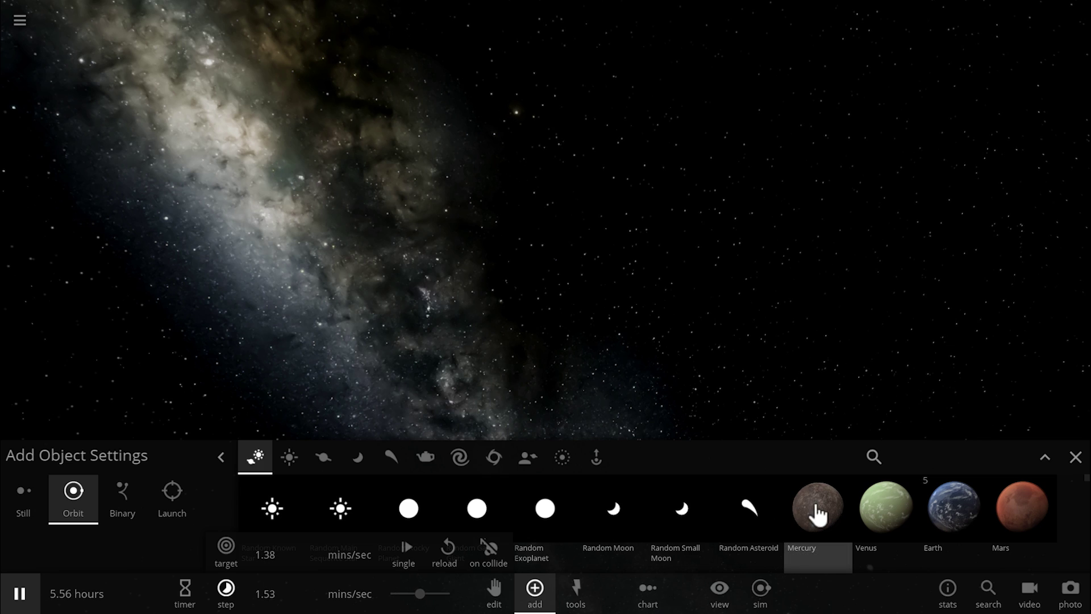
# Pause the simulation and place Mercury and Venus side by side as still objects.
pyautogui.click(23, 500)
pyautogui.press('space')
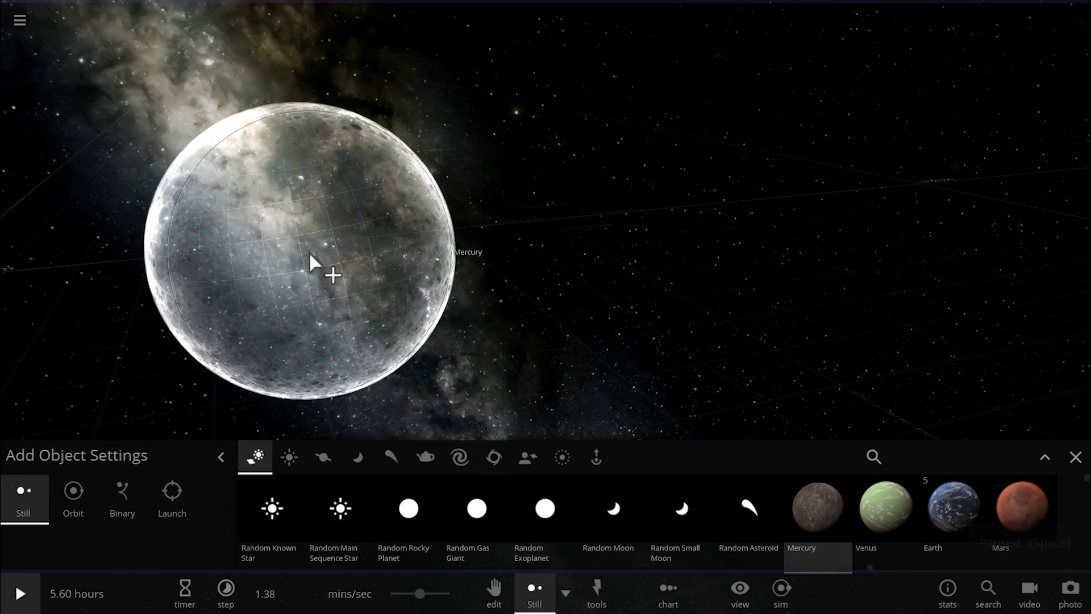
pyautogui.click(310, 257)
pyautogui.click(869, 503)
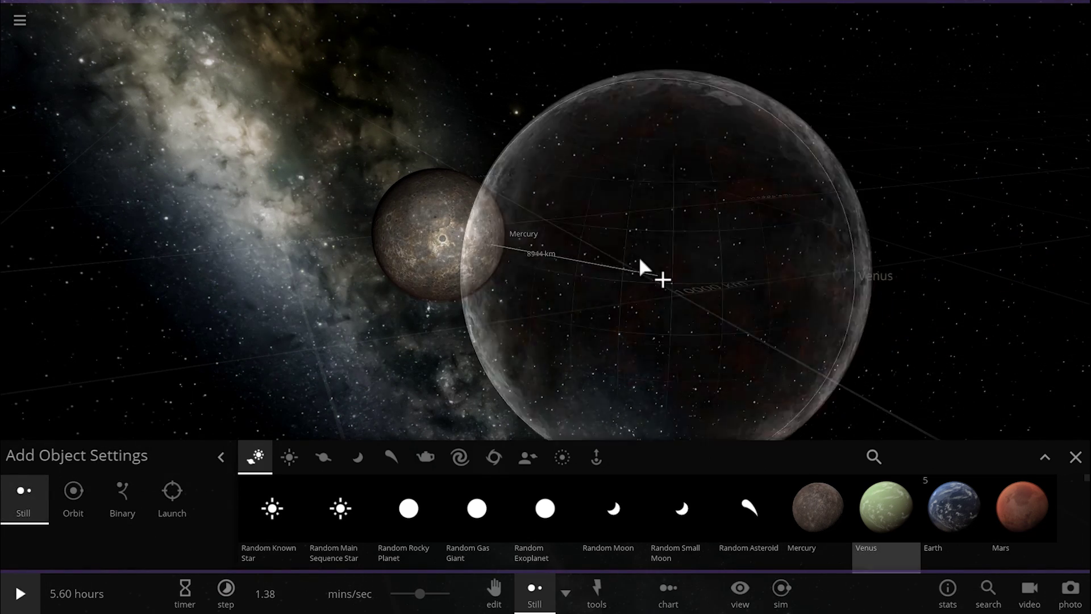
pyautogui.click(682, 216)
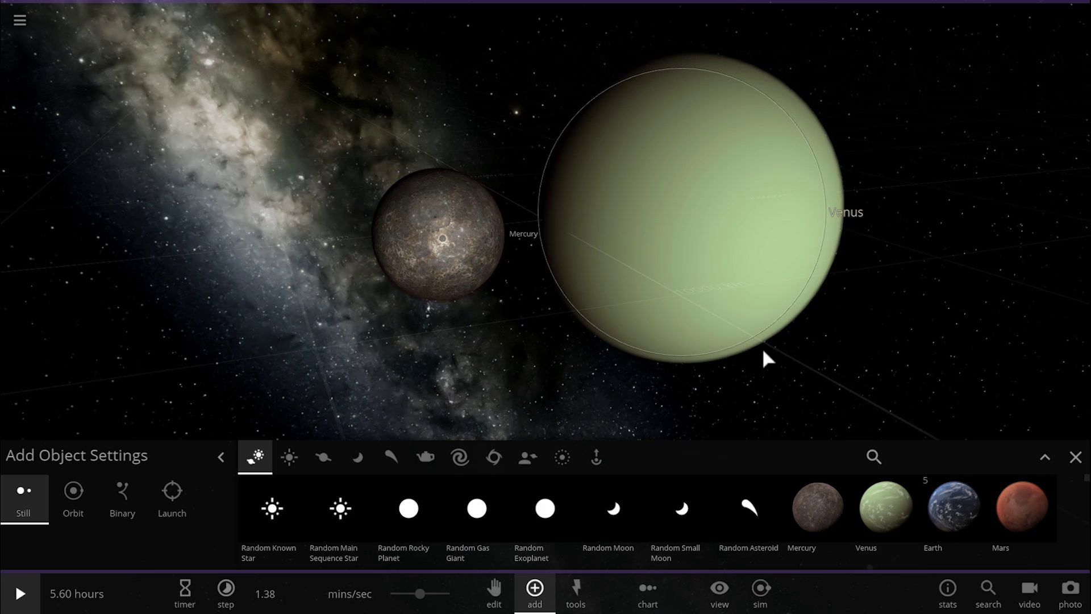
# Set the simulation's gravity to 0 G and close the simulation settings.
pyautogui.click(796, 585)
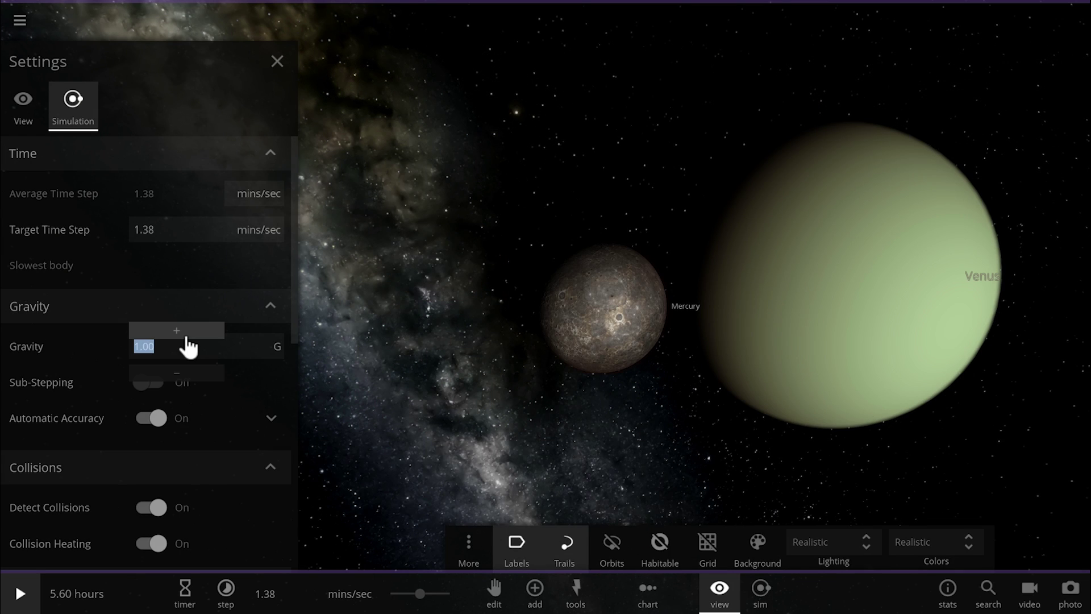
pyautogui.write('0')
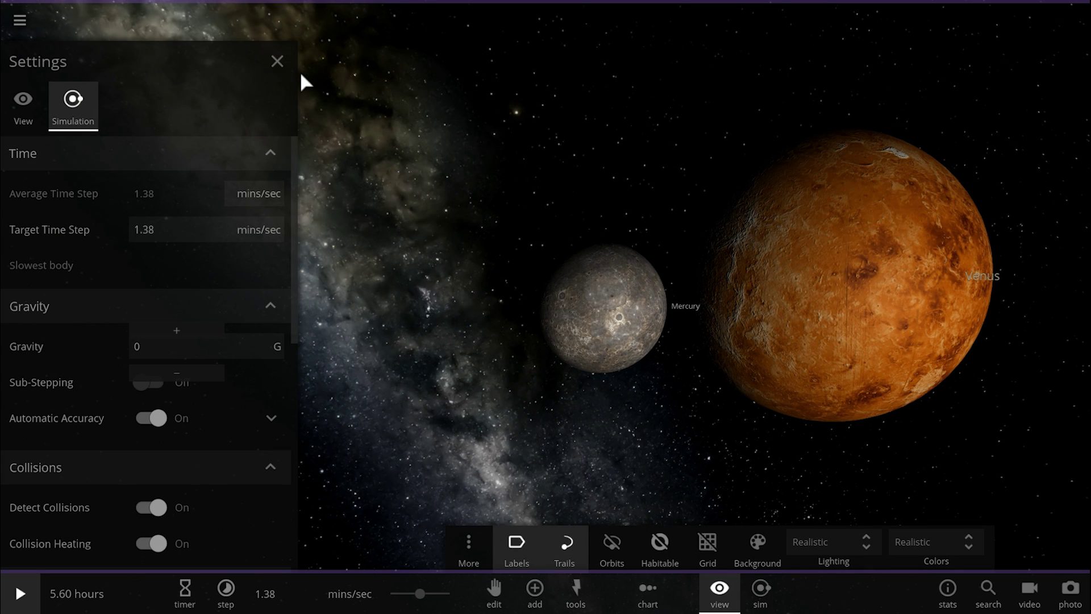
pyautogui.click(278, 60)
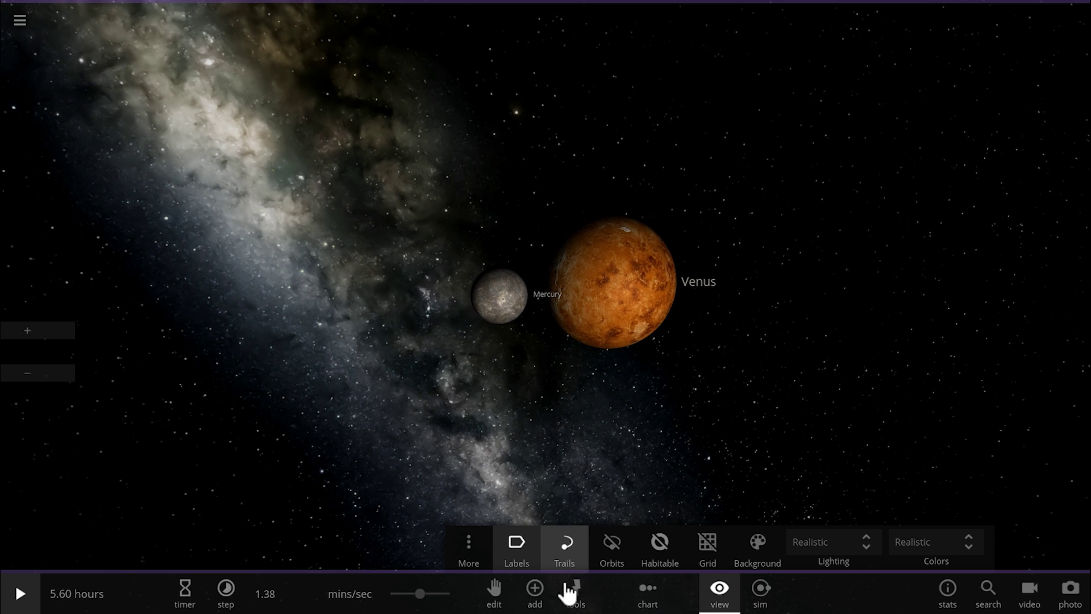
# Place a second Venus and an Earth as still objects, continuing the row beyond the first Venus.
pyautogui.click(533, 591)
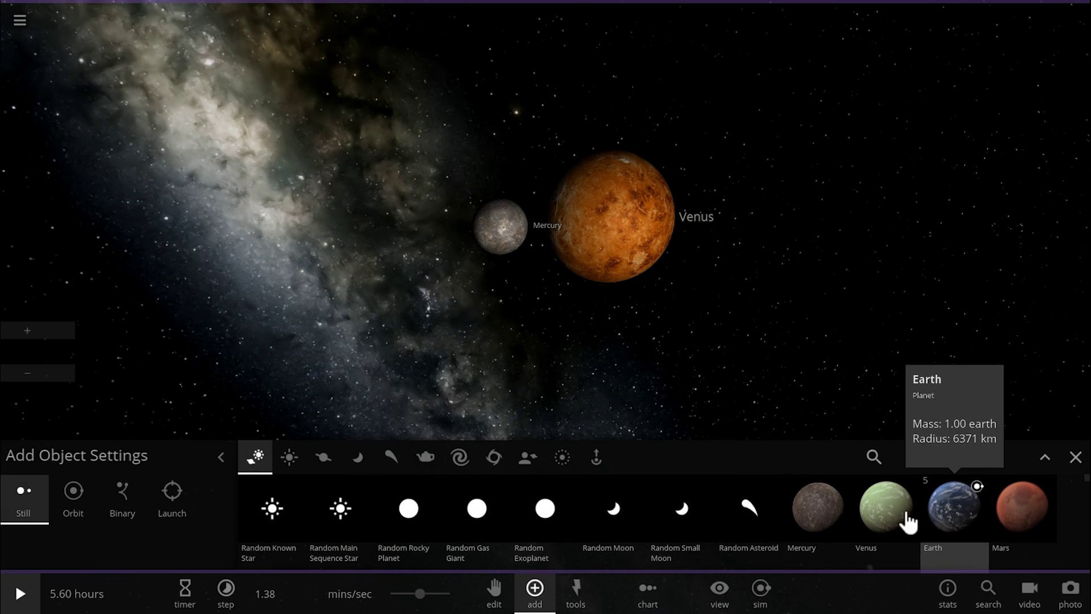
pyautogui.click(887, 508)
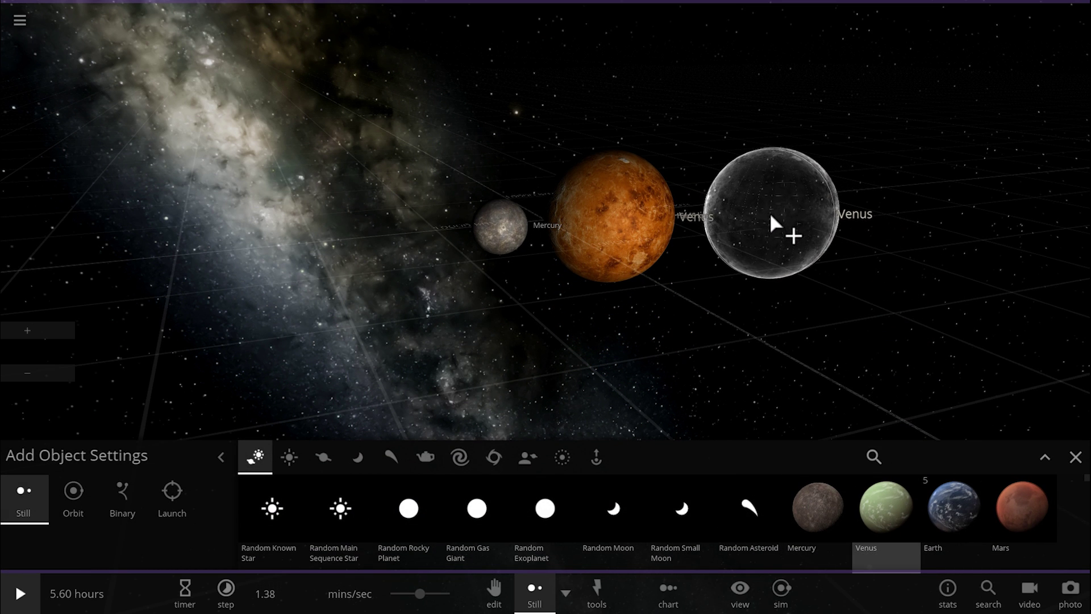
pyautogui.click(760, 210)
pyautogui.click(955, 522)
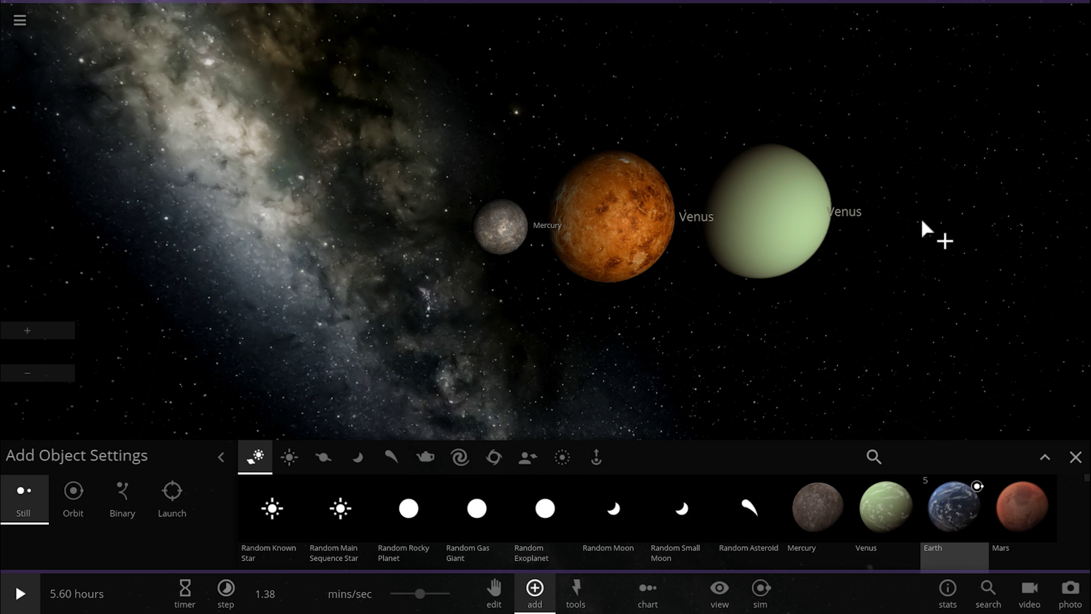
pyautogui.click(920, 250)
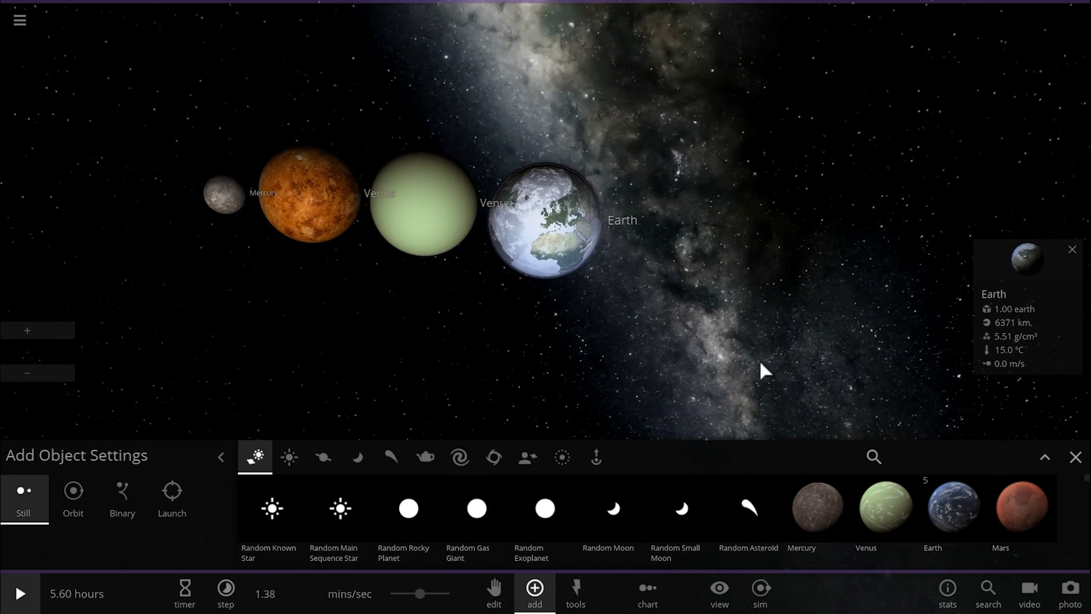
# Place Uranus and Neptune as still objects beside Earth to extend the row.
pyautogui.scroll(-2, 903, 515)
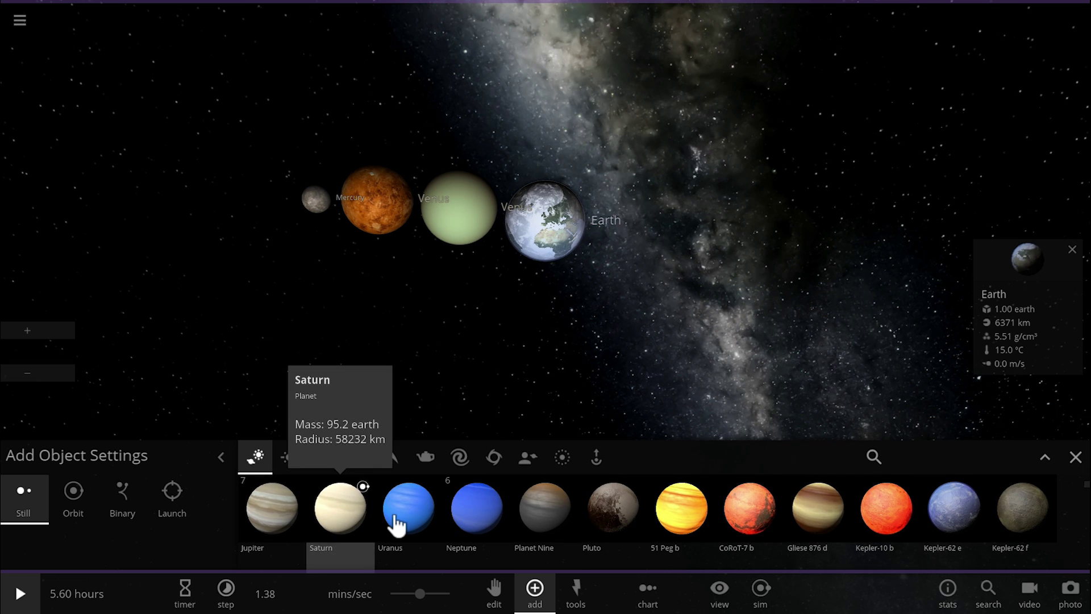
pyautogui.click(398, 520)
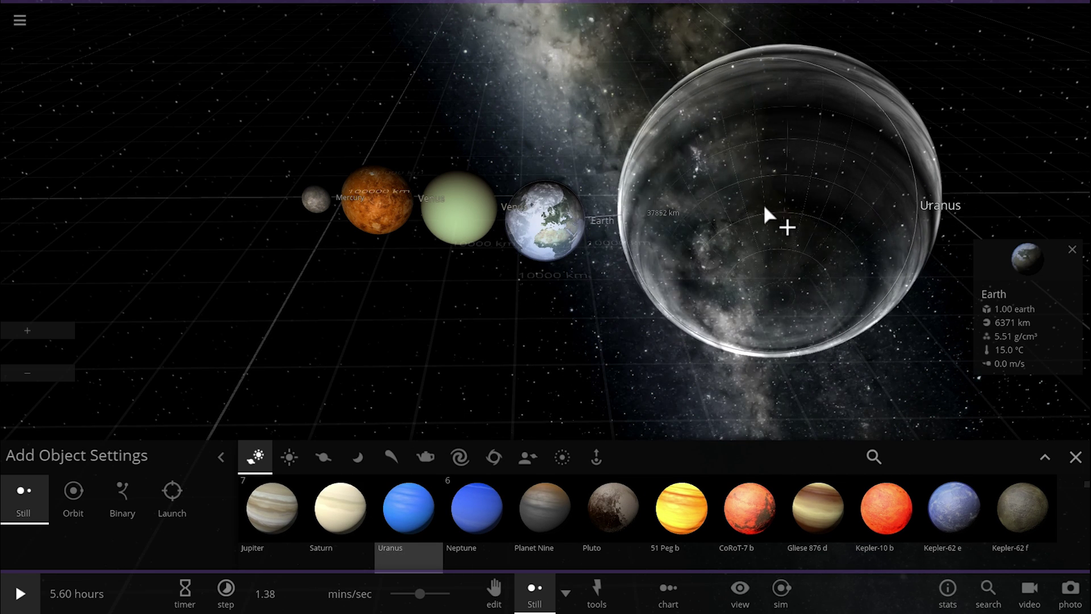
pyautogui.click(755, 211)
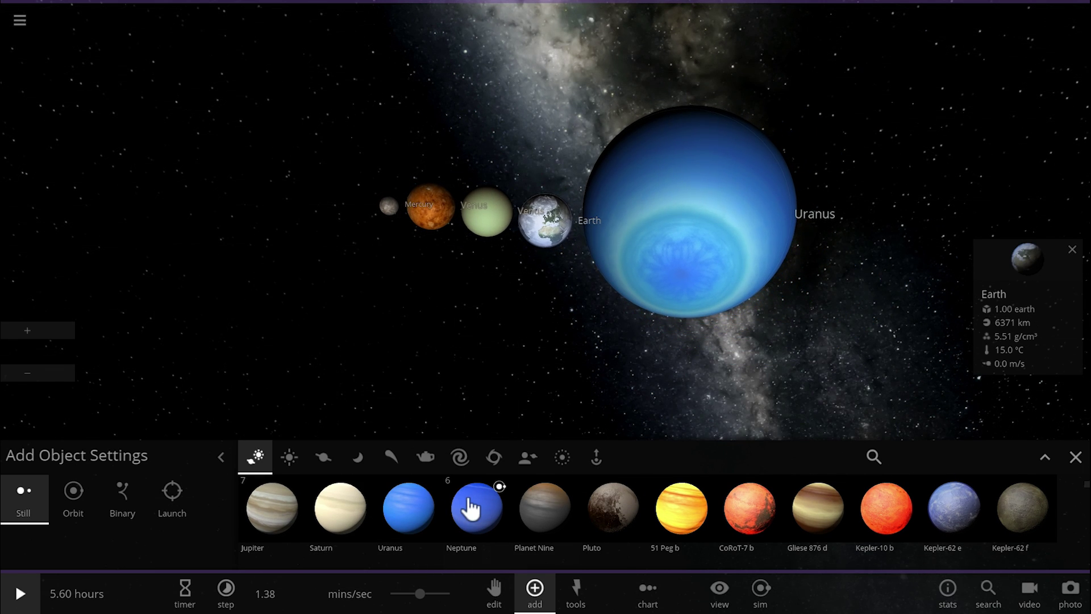
pyautogui.click(926, 238)
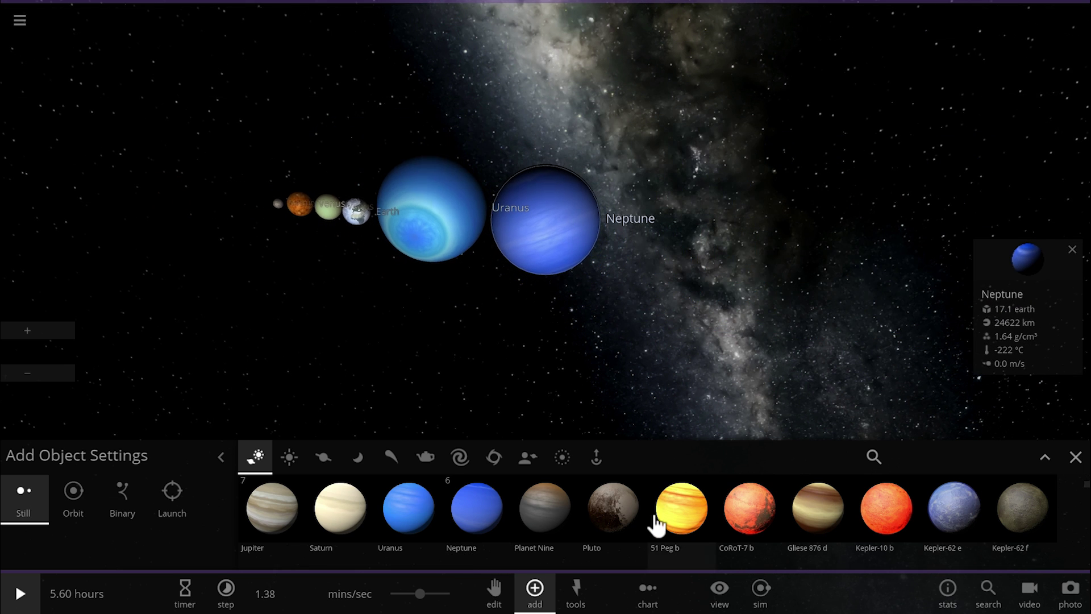
# Place Saturn and Jupiter as still objects beyond Neptune and finish adding objects.
pyautogui.click(325, 518)
pyautogui.click(728, 215)
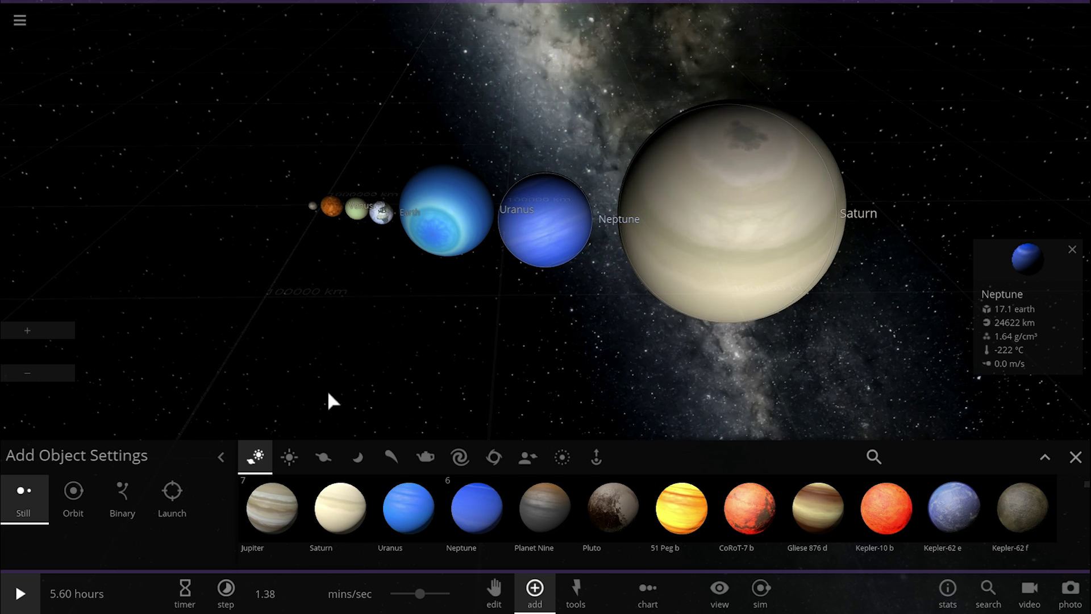
pyautogui.click(281, 522)
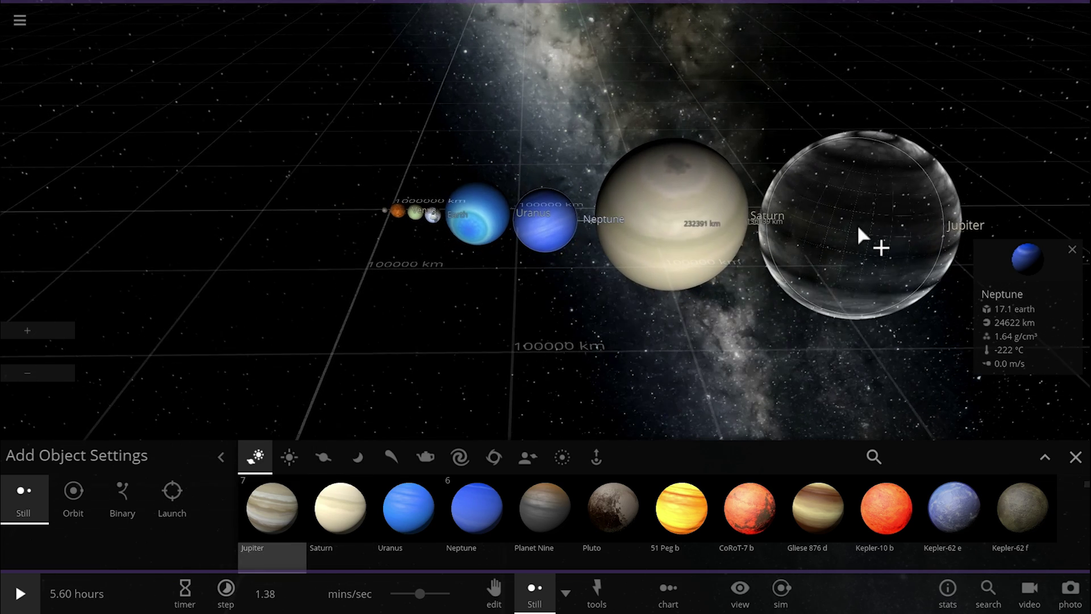
pyautogui.click(854, 226)
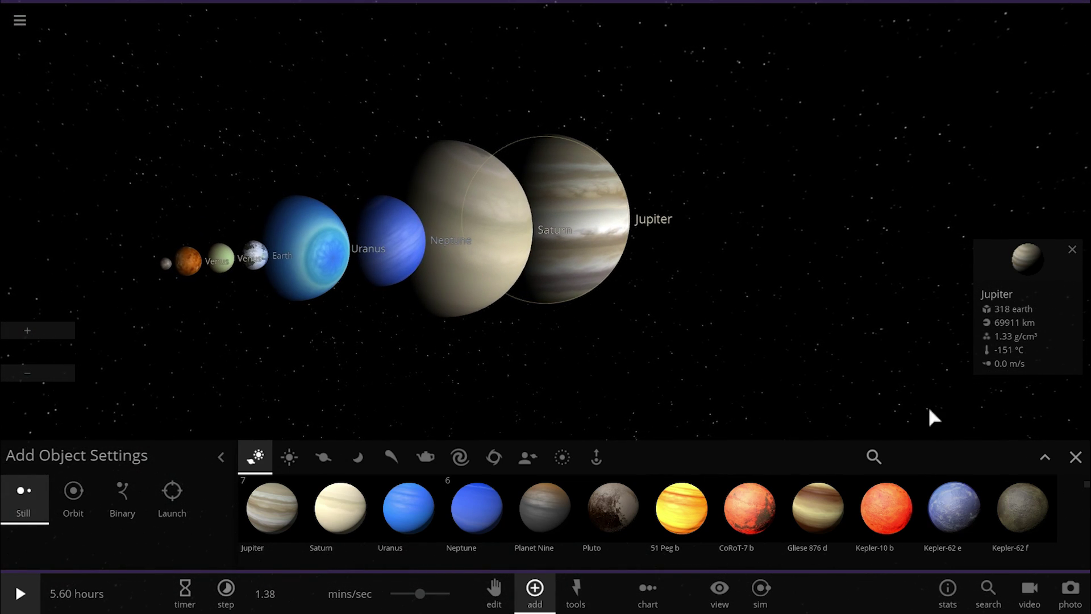
pyautogui.click(1073, 461)
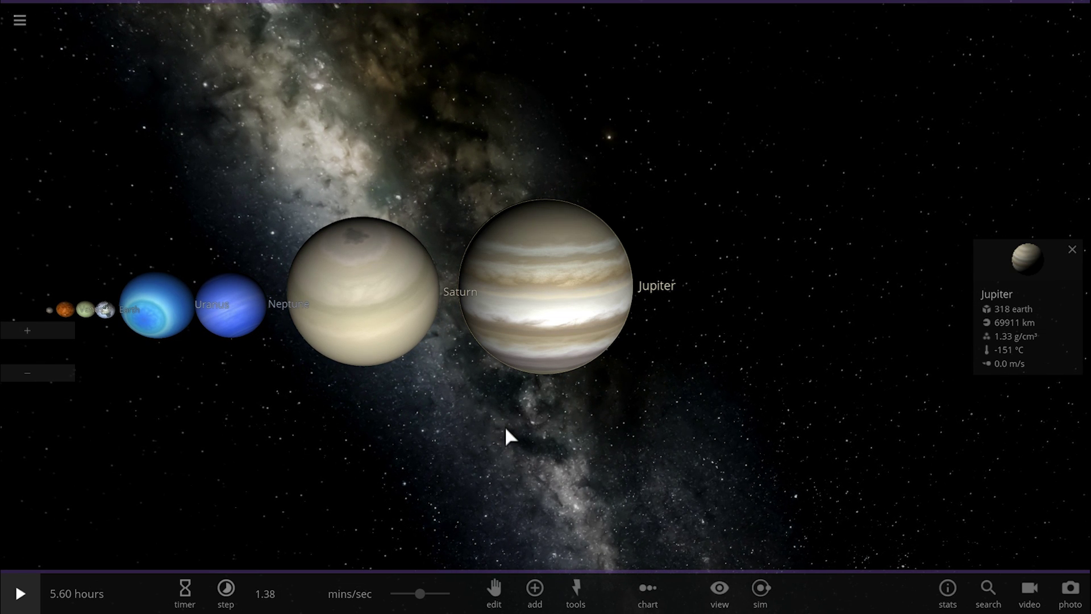
# Check Earth's summary data and open Saturn's detailed properties to examine its mass, radius and density.
pyautogui.click(110, 310)
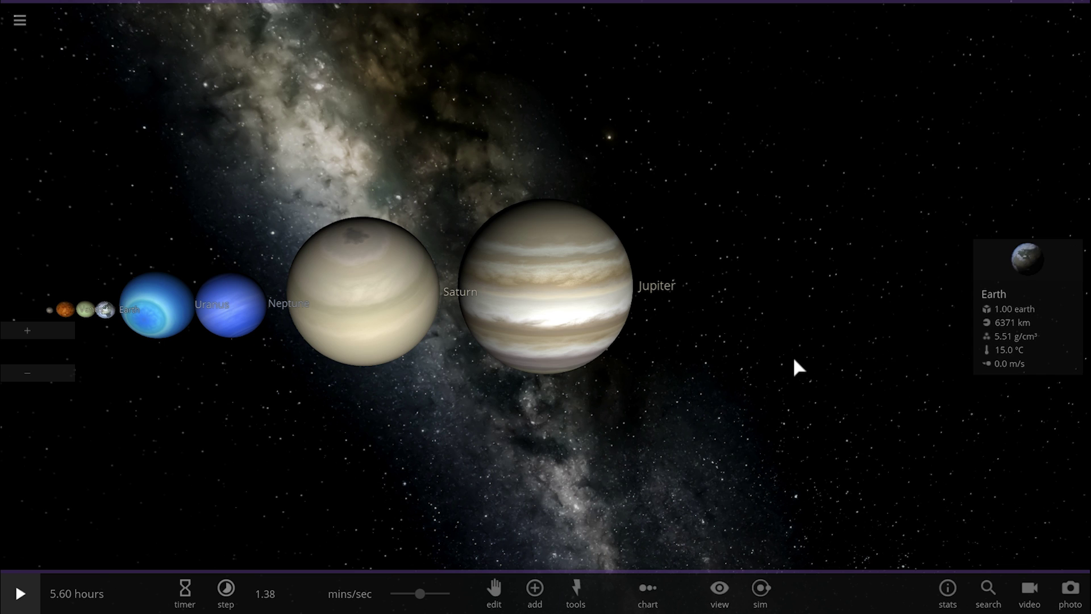
pyautogui.click(380, 302)
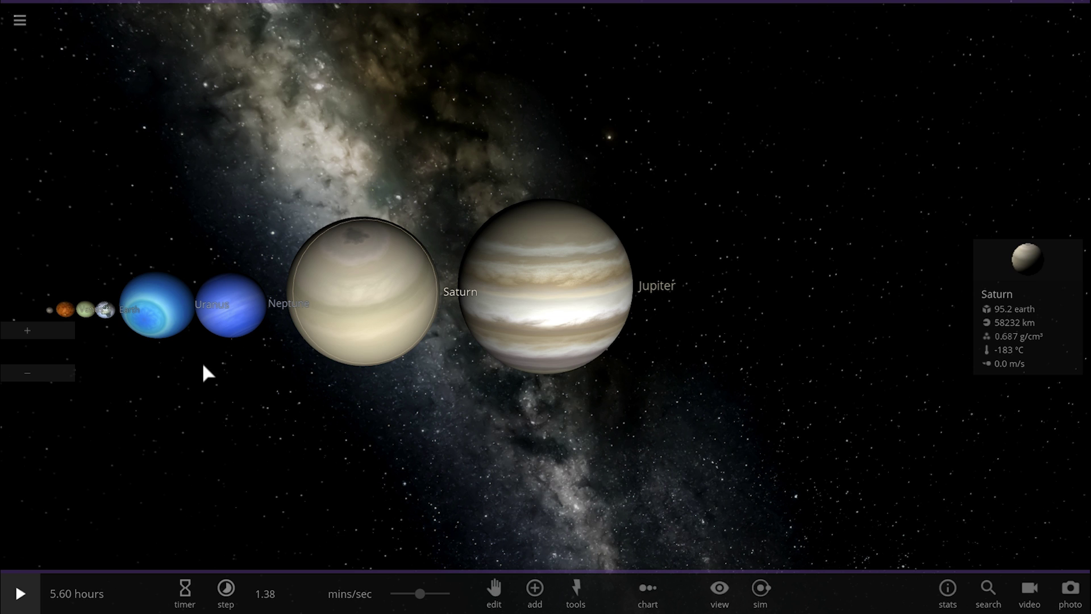
pyautogui.click(1028, 274)
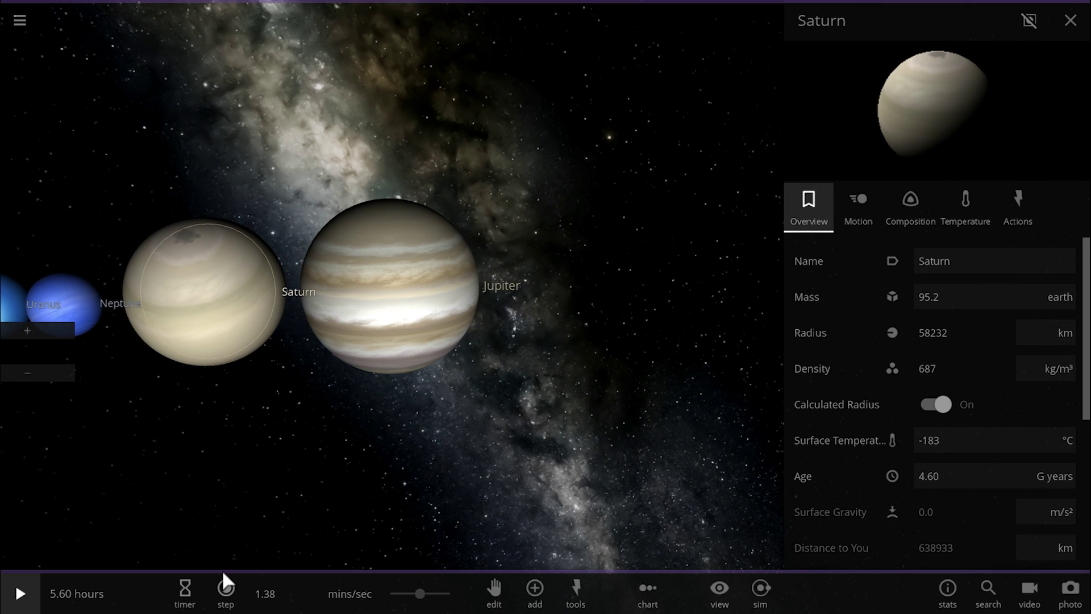
# Resume the simulation with the time step raised to about 10.7 mins/sec and centre the view on Saturn.
pyautogui.press('space')
pyautogui.moveTo(421, 595); pyautogui.dragTo(437, 594)
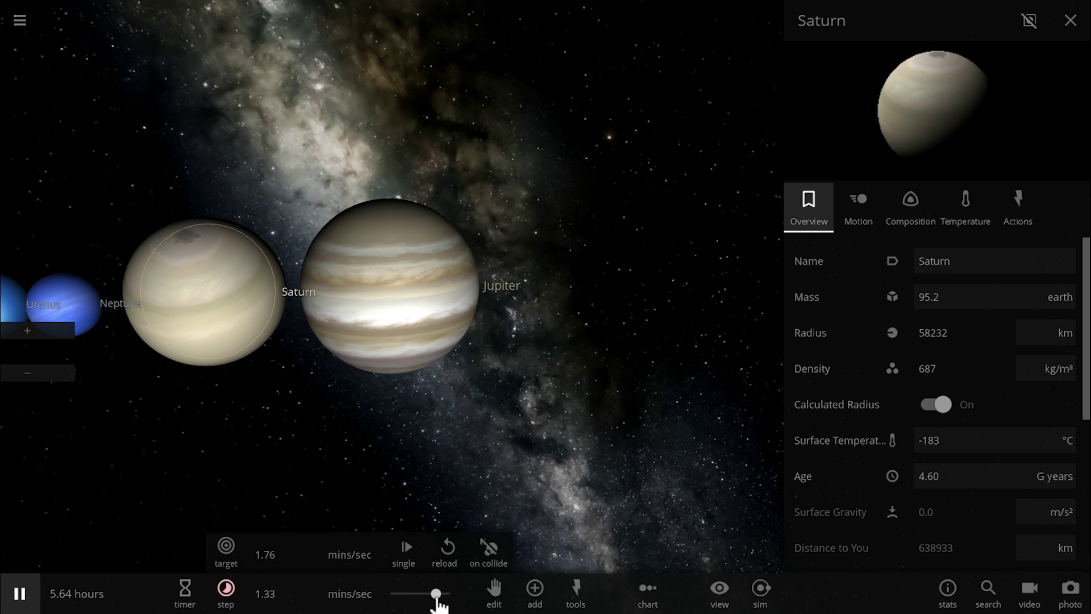
pyautogui.doubleClick(196, 330)
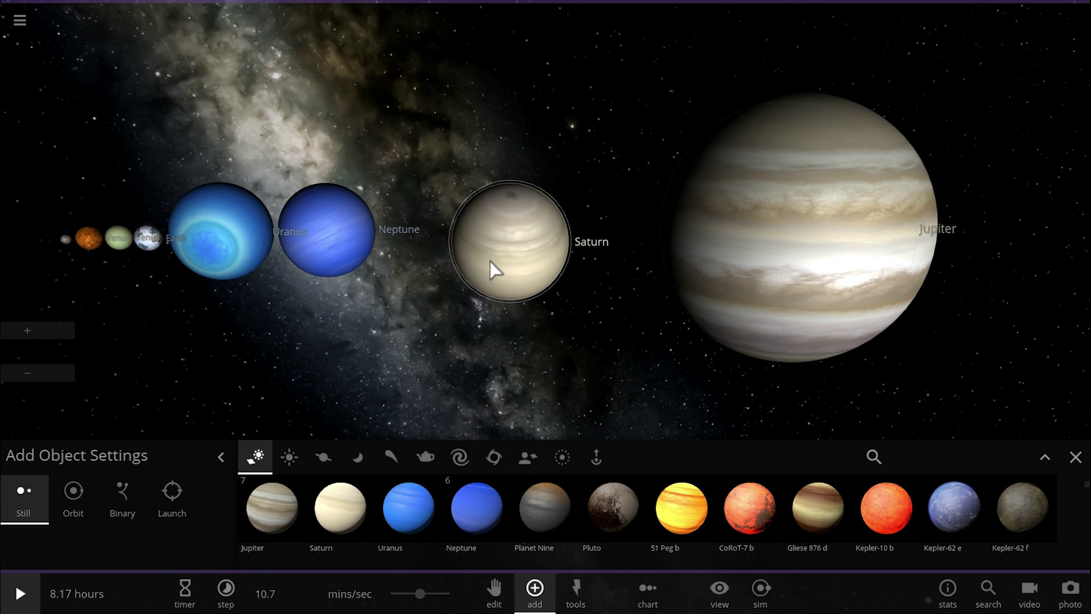
pyautogui.doubleClick(490, 261)
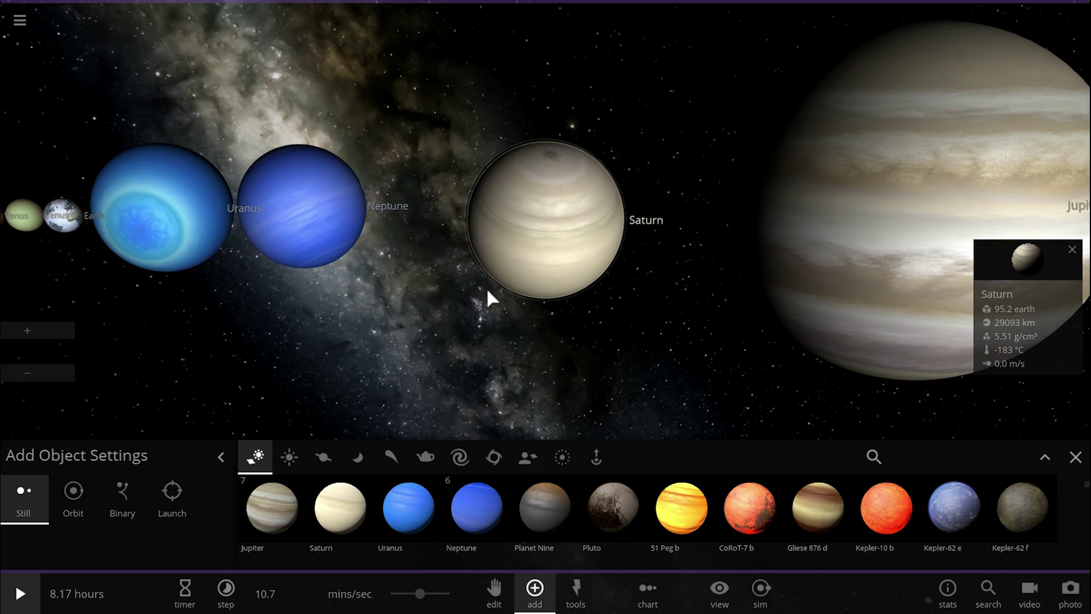
# Close the object library, view the whole planet row from Mercury to Jupiter, and resume the simulation.
pyautogui.moveTo(487, 288); pyautogui.dragTo(460, 298)
pyautogui.click(1076, 457)
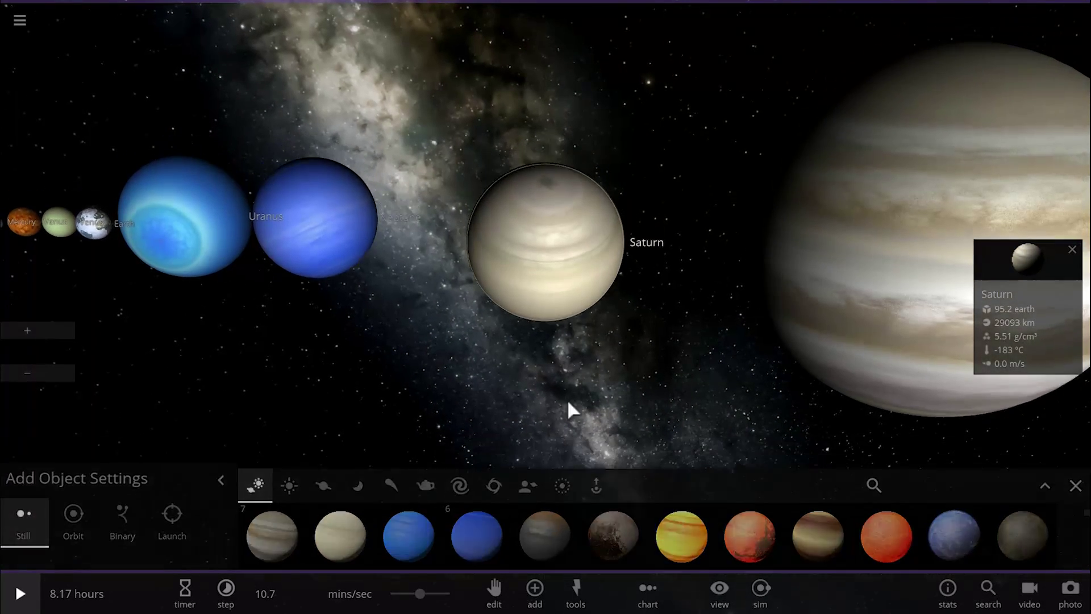
pyautogui.doubleClick(92, 274)
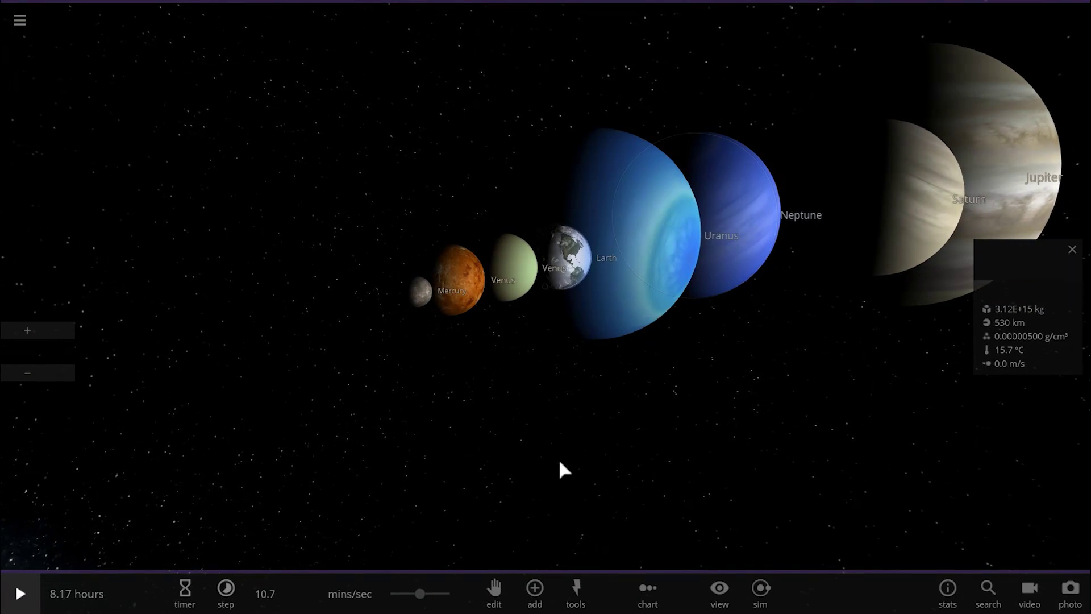
pyautogui.press('space')
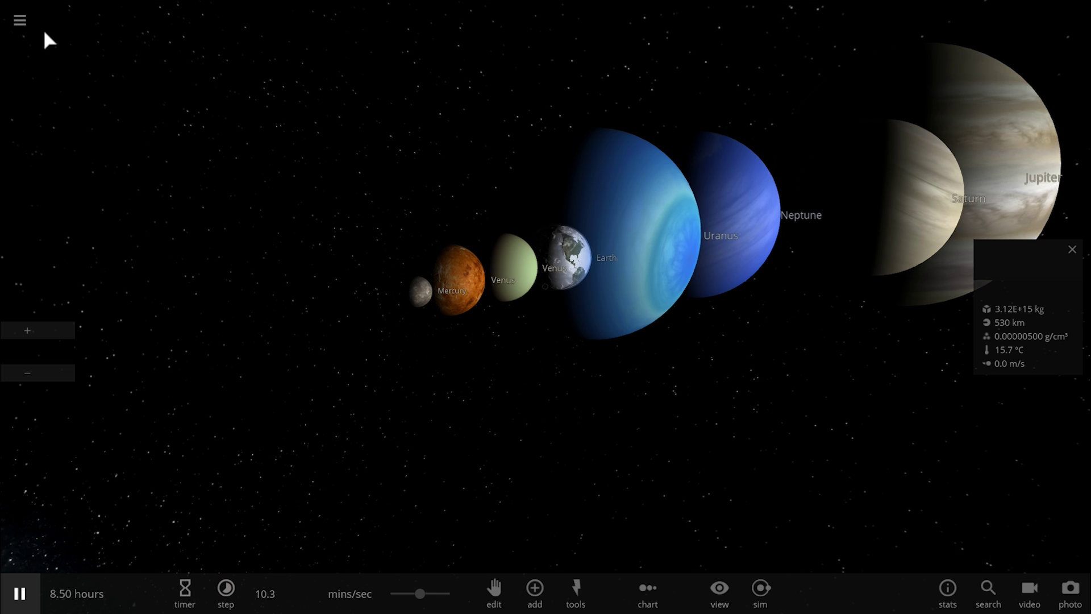
# Start a new empty simulation and place Mercury in it using Orbit mode.
pyautogui.click(20, 21)
pyautogui.click(95, 165)
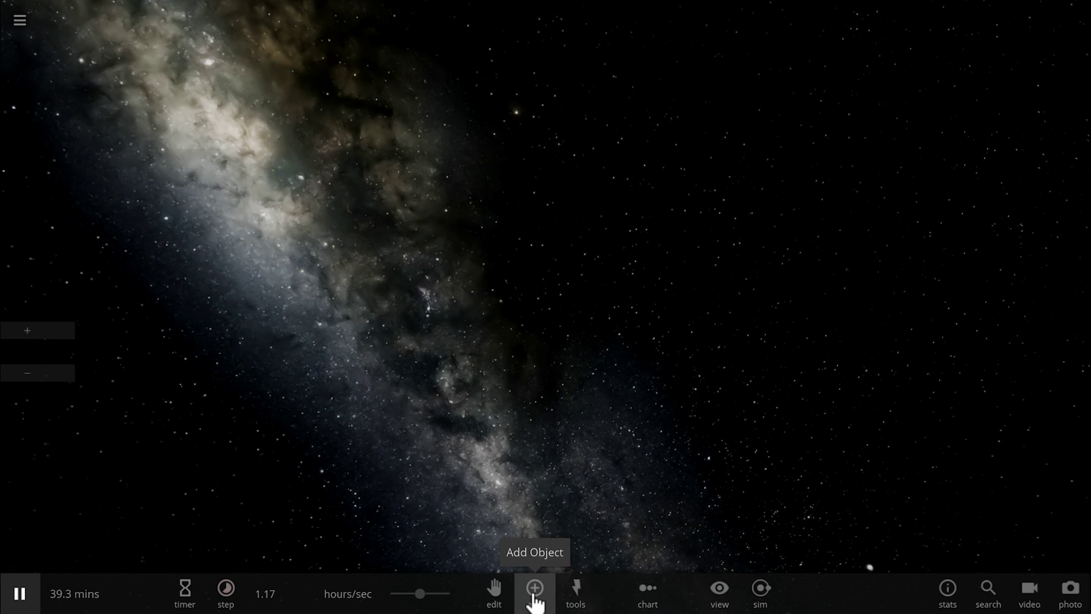
pyautogui.click(535, 594)
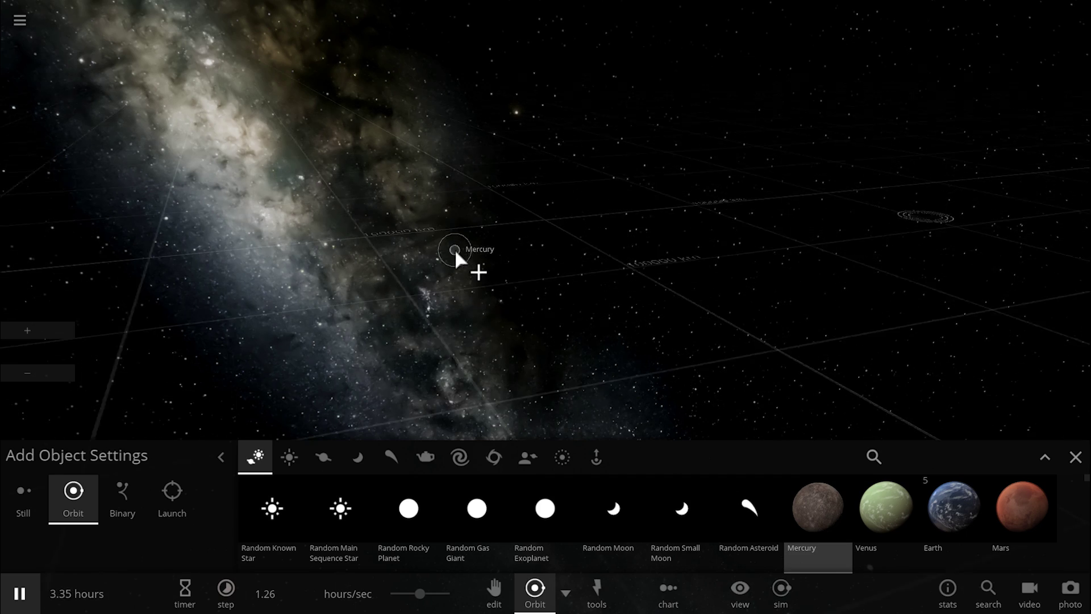
pyautogui.scroll(8, 454, 248)
pyautogui.click(454, 248)
pyautogui.scroll(-2, 454, 247)
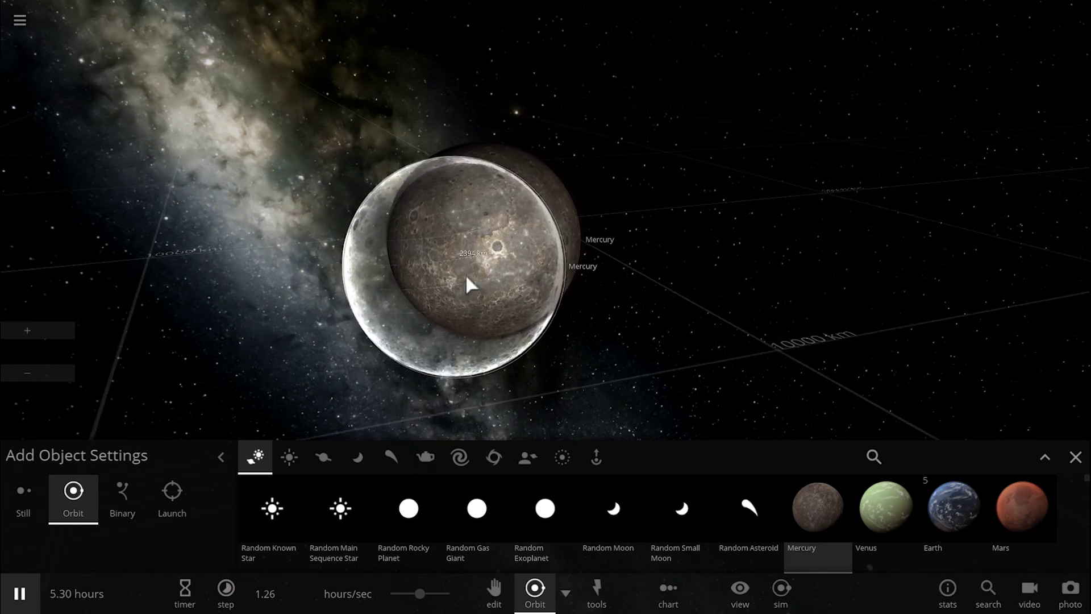
# Place Venus beside Mercury in Orbit mode and pause the simulation.
pyautogui.click(878, 515)
pyautogui.click(862, 204)
pyautogui.press('space')
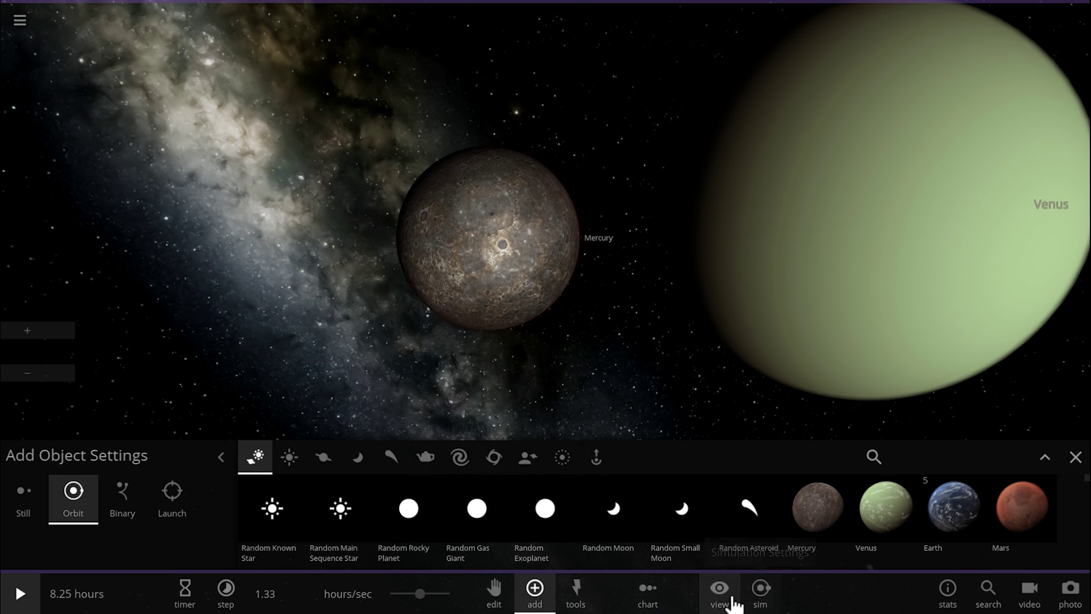
# Turn off Collision Heating and Create Fragments in the simulation settings, and resume the simulation to collide Mercury and Venus.
pyautogui.click(721, 594)
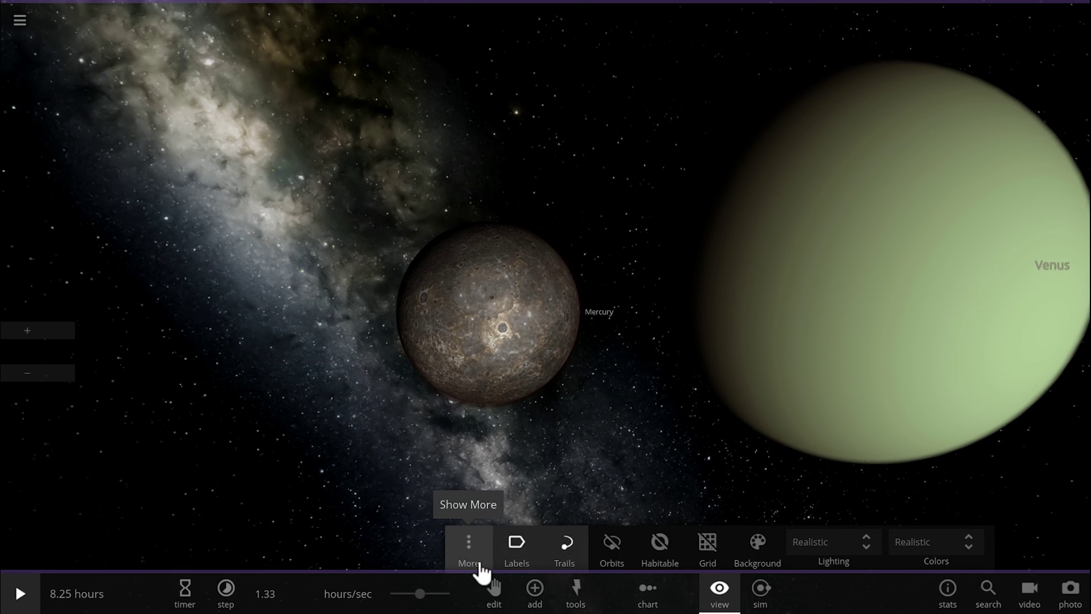
pyautogui.click(480, 565)
pyautogui.click(74, 102)
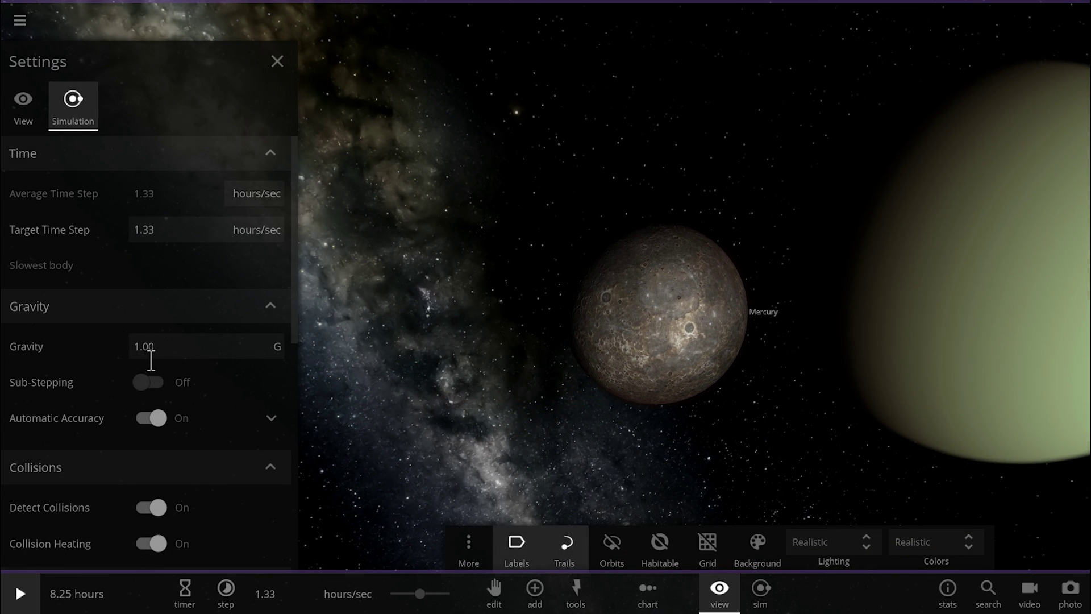
pyautogui.scroll(-2, 151, 359)
pyautogui.scroll(-2, 156, 382)
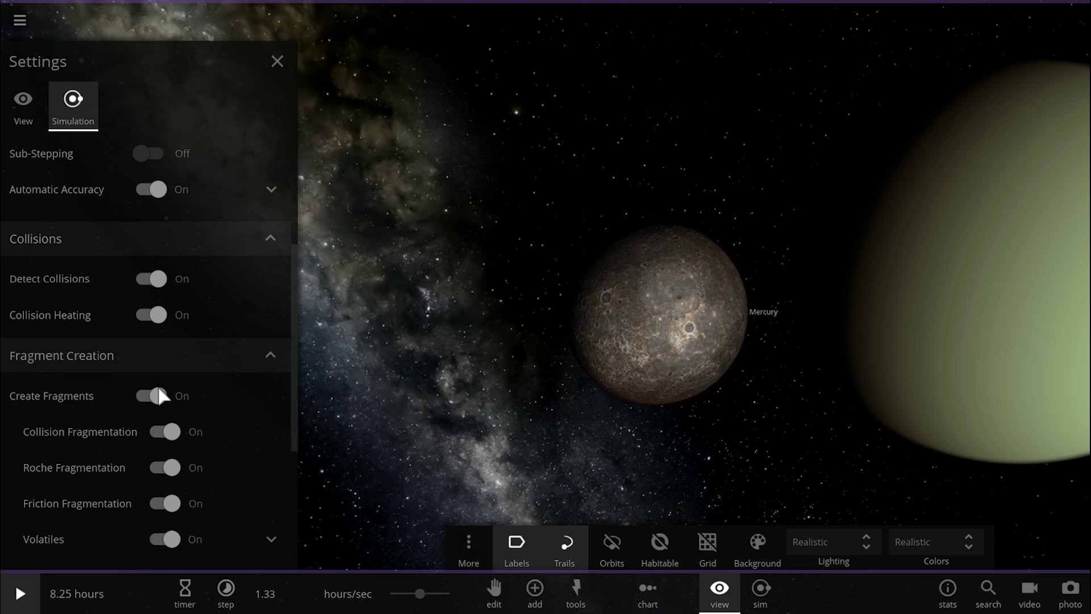
pyautogui.click(152, 316)
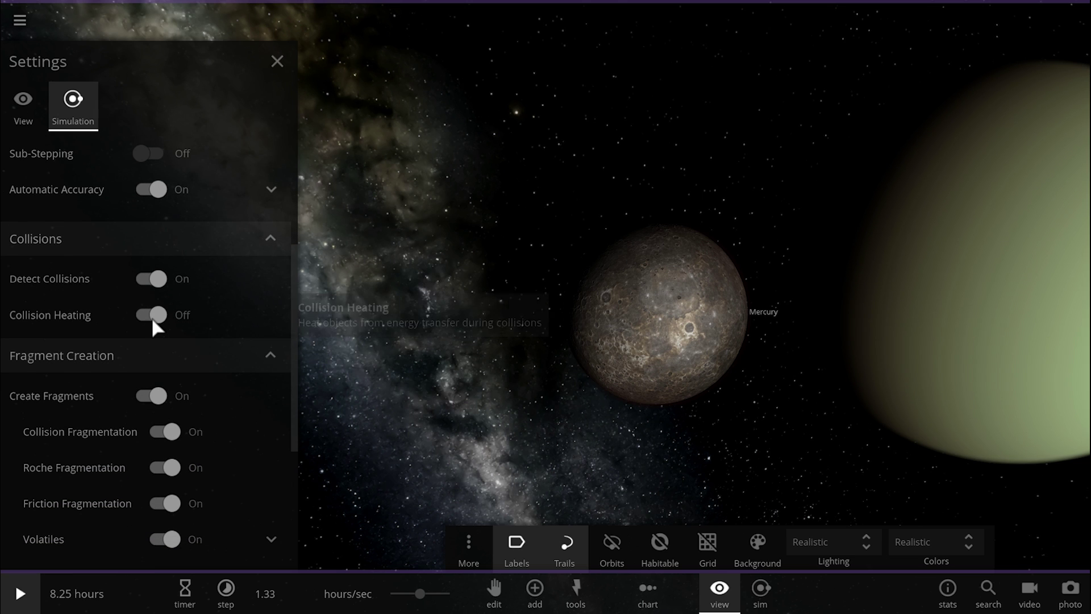
pyautogui.scroll(-2, 151, 316)
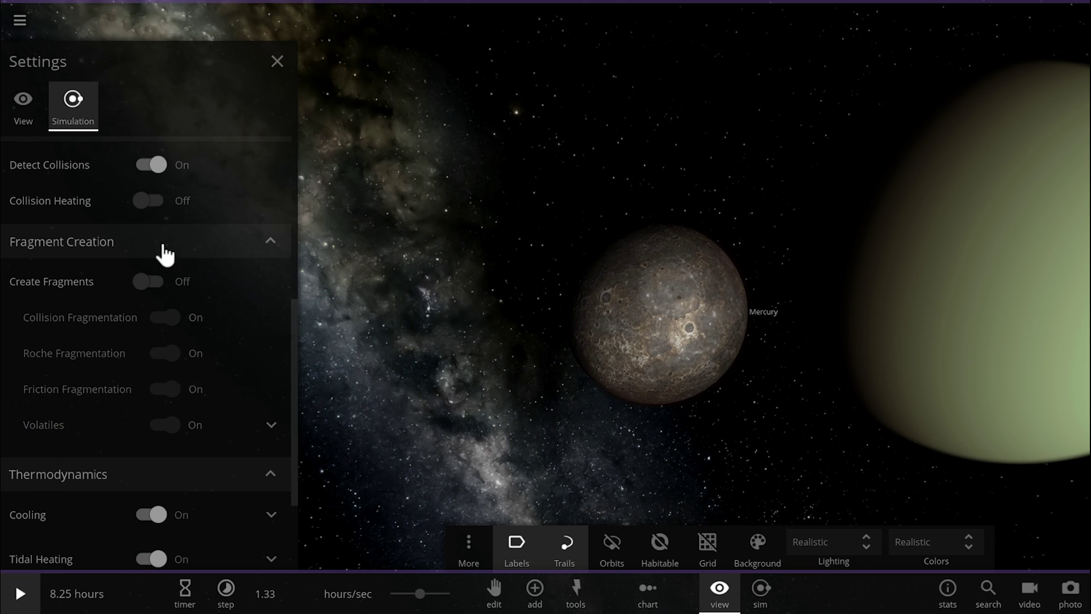
pyautogui.click(273, 63)
pyautogui.press('space')
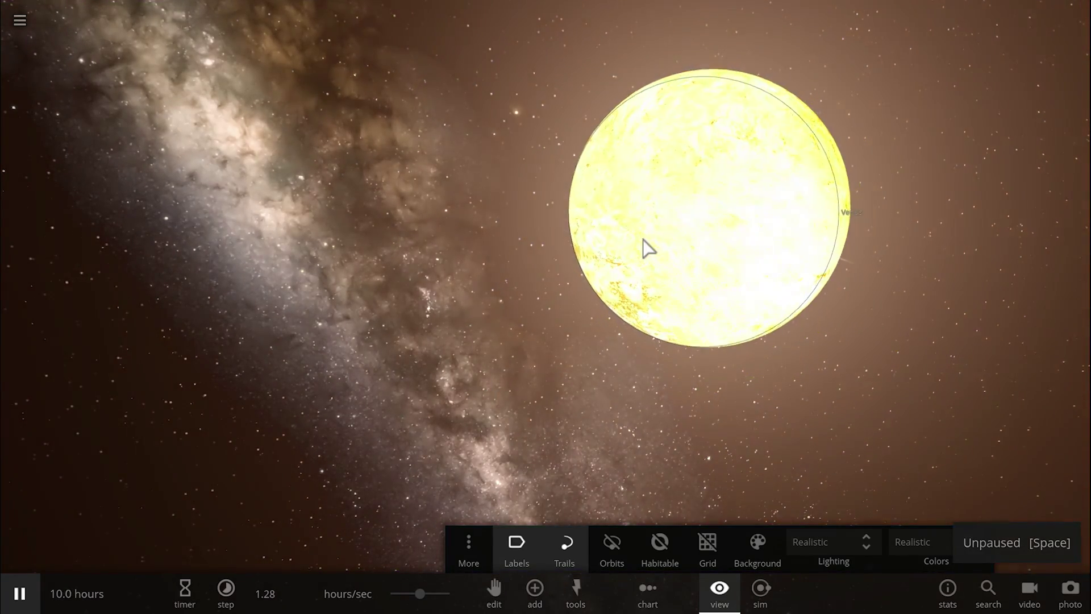
# Clear the merged planet from the scene and place a fresh Mercury in Orbit mode.
pyautogui.click(645, 246)
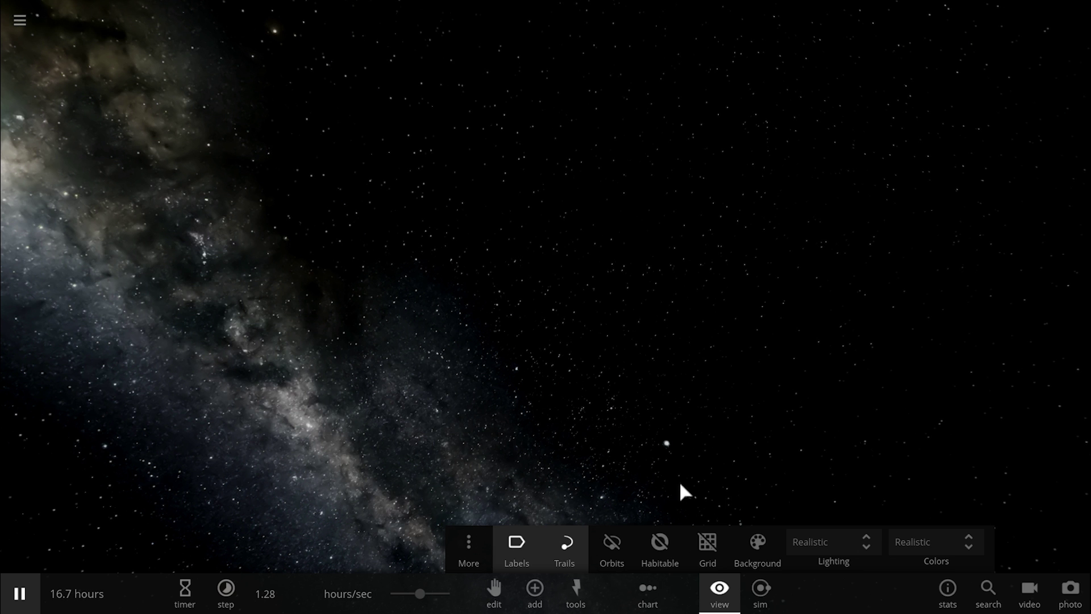
pyautogui.click(536, 595)
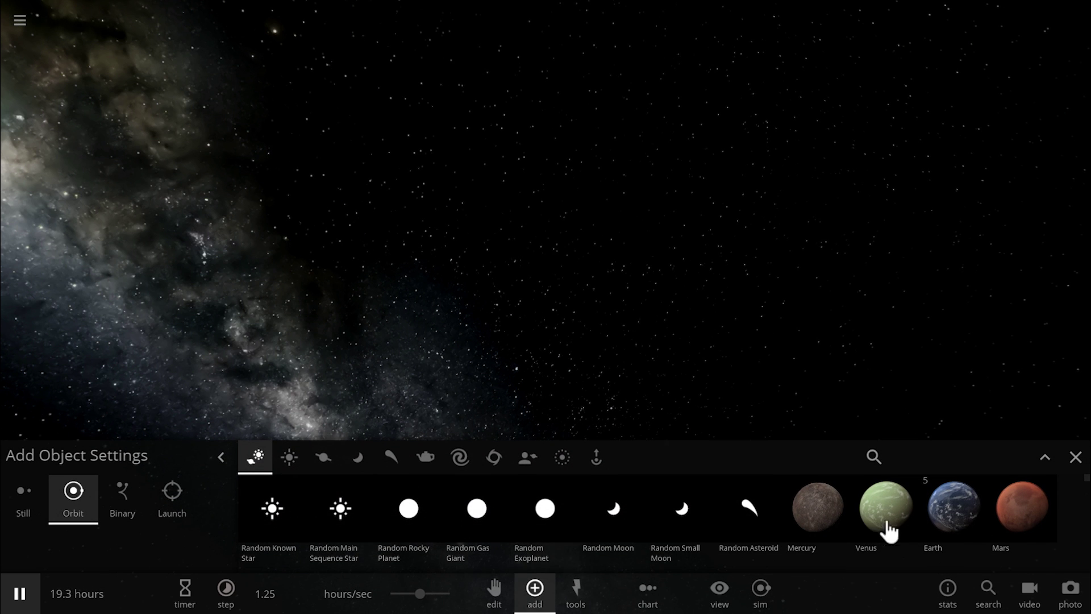
pyautogui.click(824, 531)
pyautogui.click(426, 324)
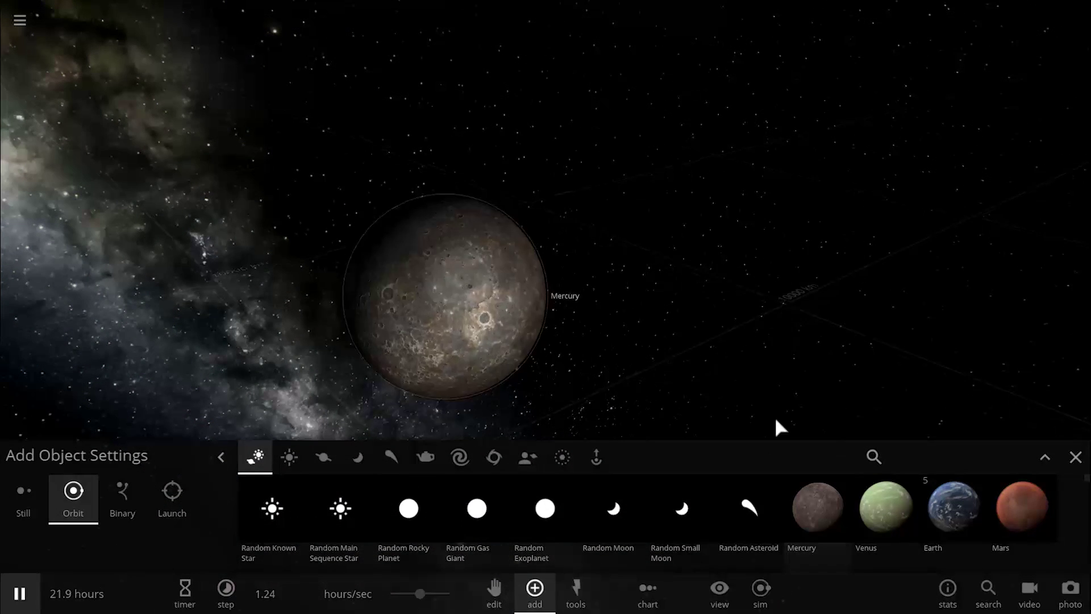
# Place Venus about 10,600 km from the new Mercury while paused, and resume the simulation so they collide.
pyautogui.click(863, 515)
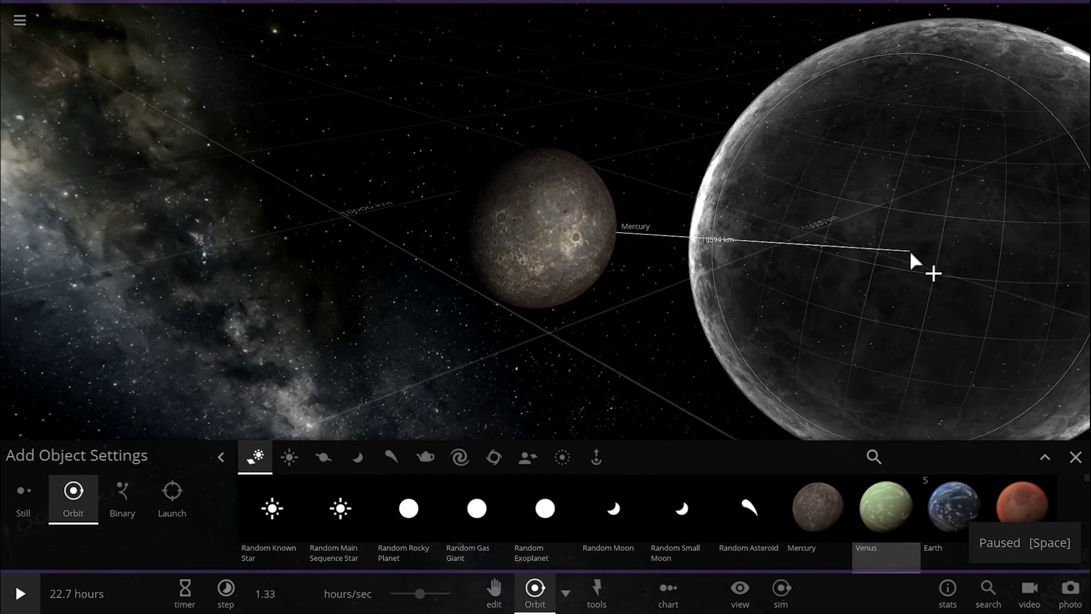
pyautogui.click(910, 250)
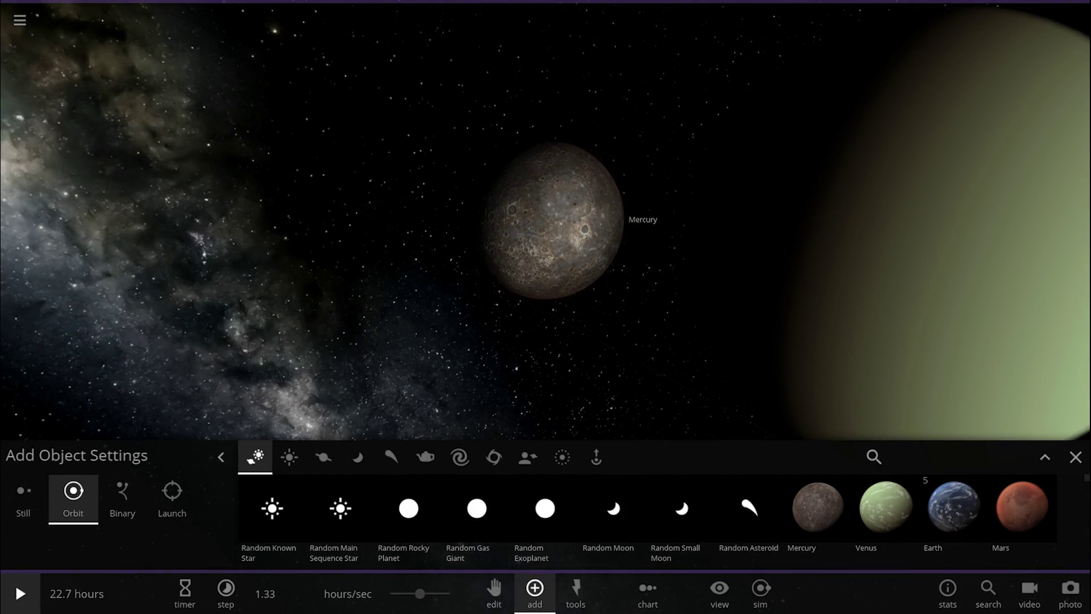
pyautogui.press('space')
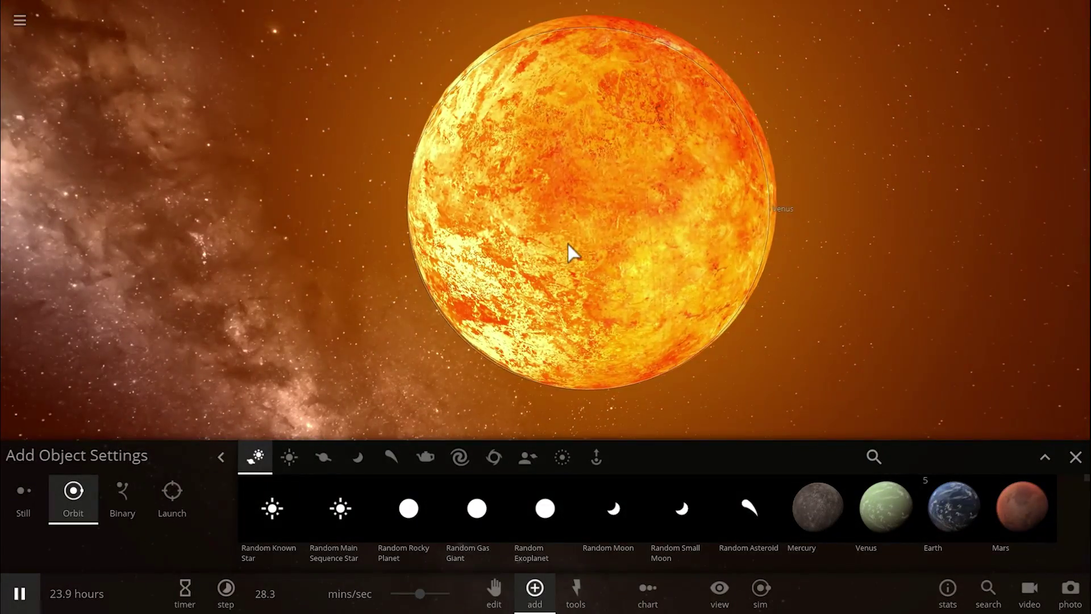
# Add Mars near the merged Mercury-Venus body, and place Earth beside it as a still object to collide with it.
pyautogui.click(1011, 520)
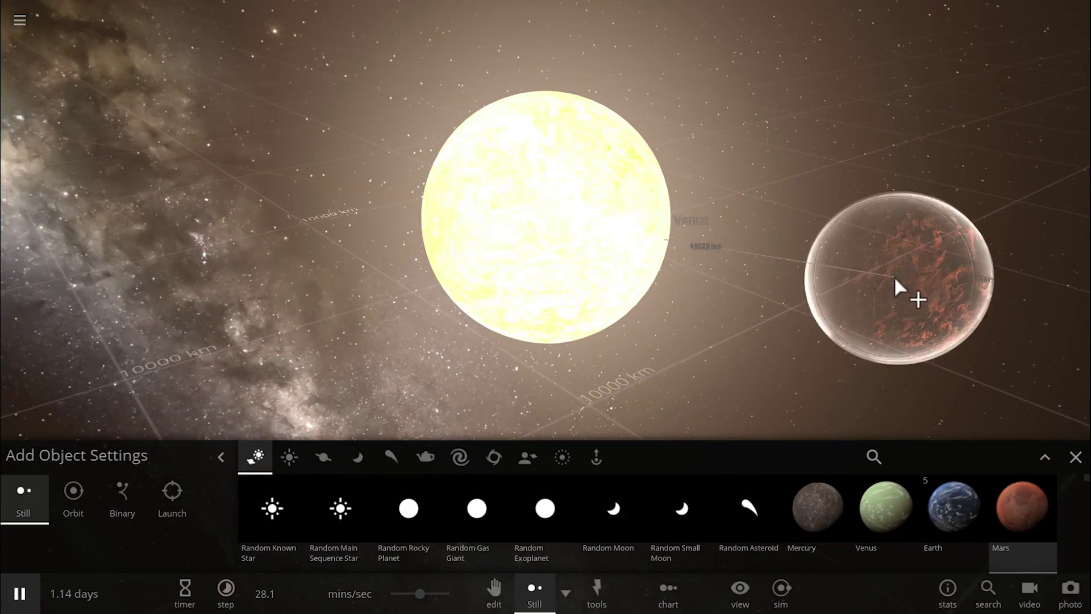
pyautogui.click(895, 278)
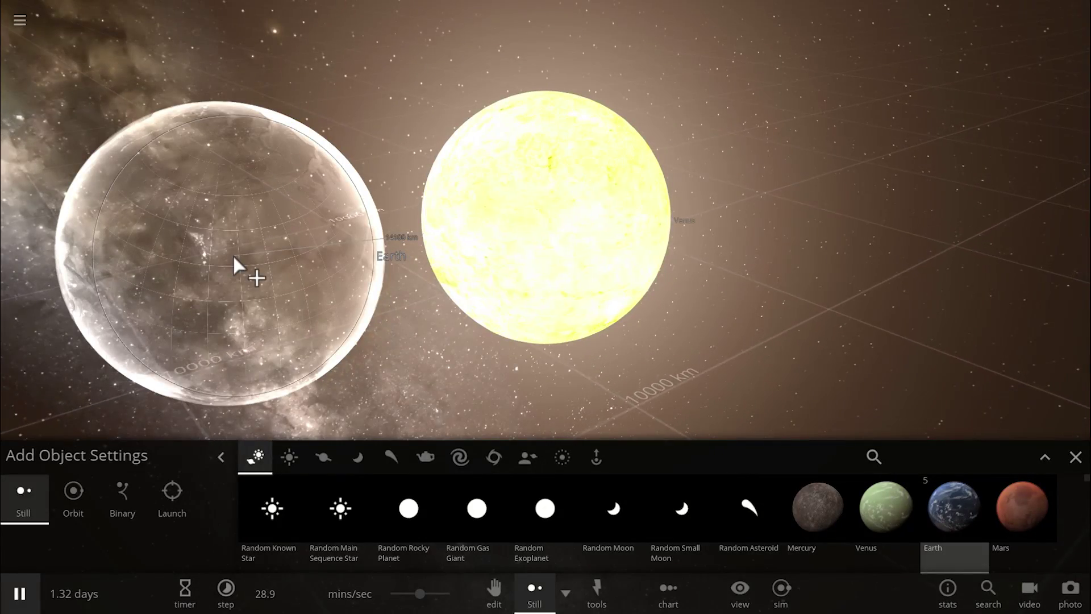
pyautogui.click(234, 259)
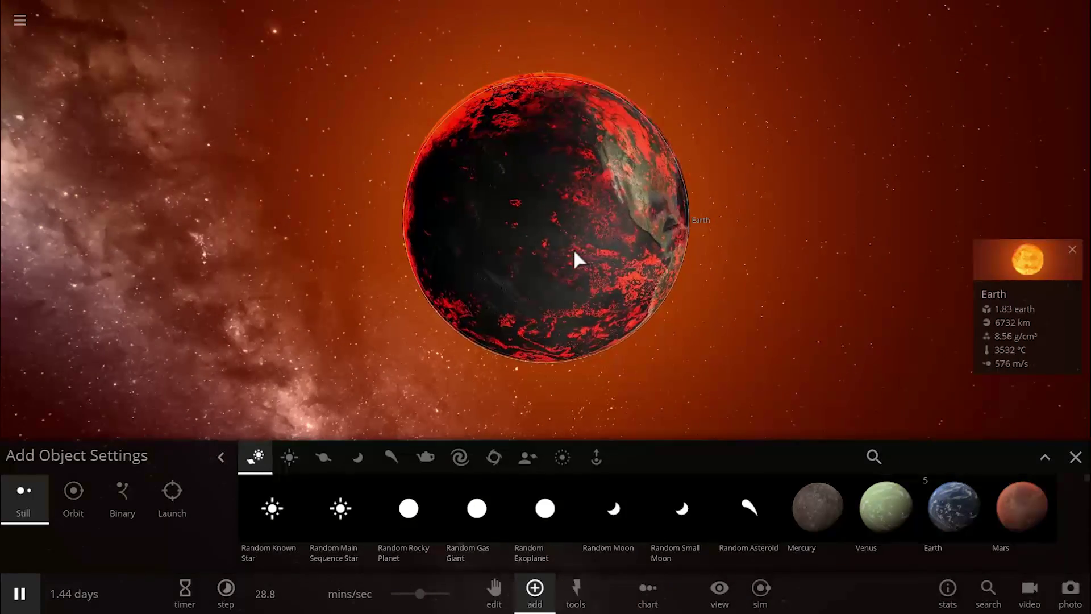
# Place Uranus as a still object beside the merged Earth so the two collide.
pyautogui.scroll(-3, 690, 312)
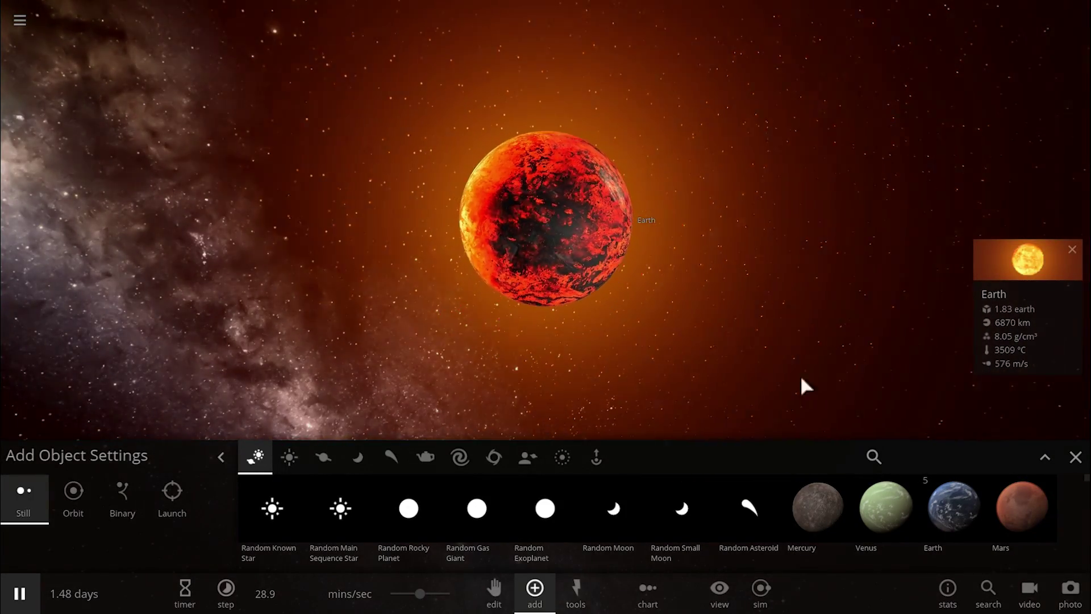
pyautogui.scroll(-2, 824, 520)
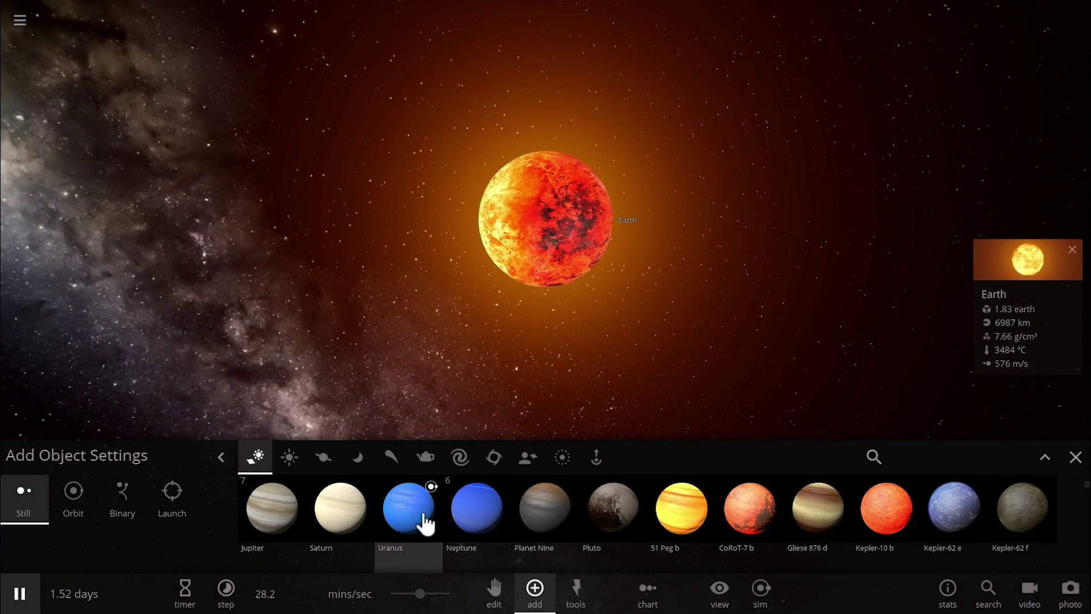
pyautogui.click(414, 515)
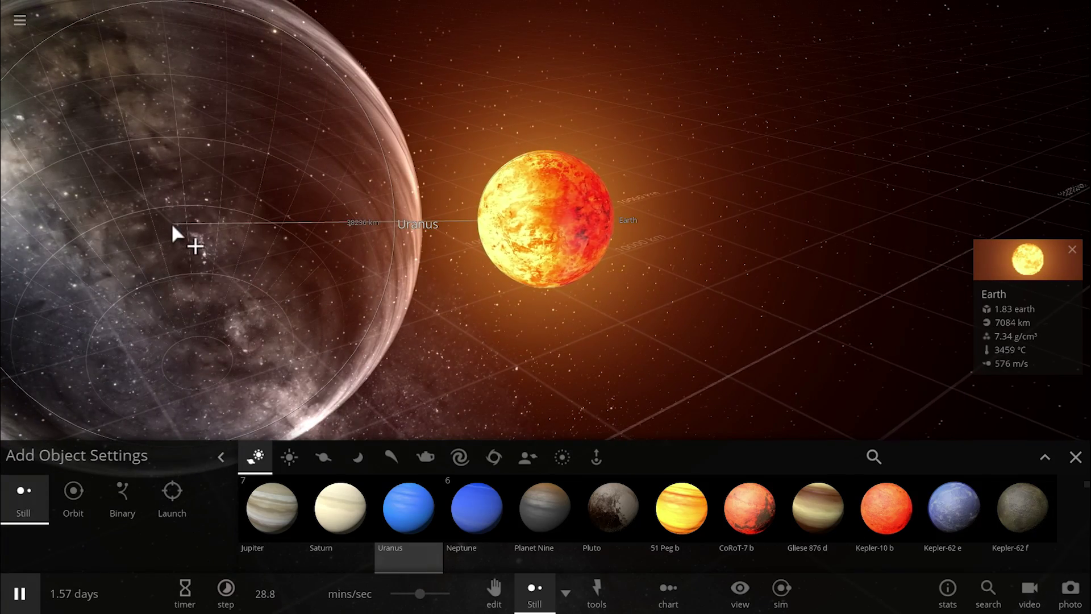
pyautogui.click(173, 225)
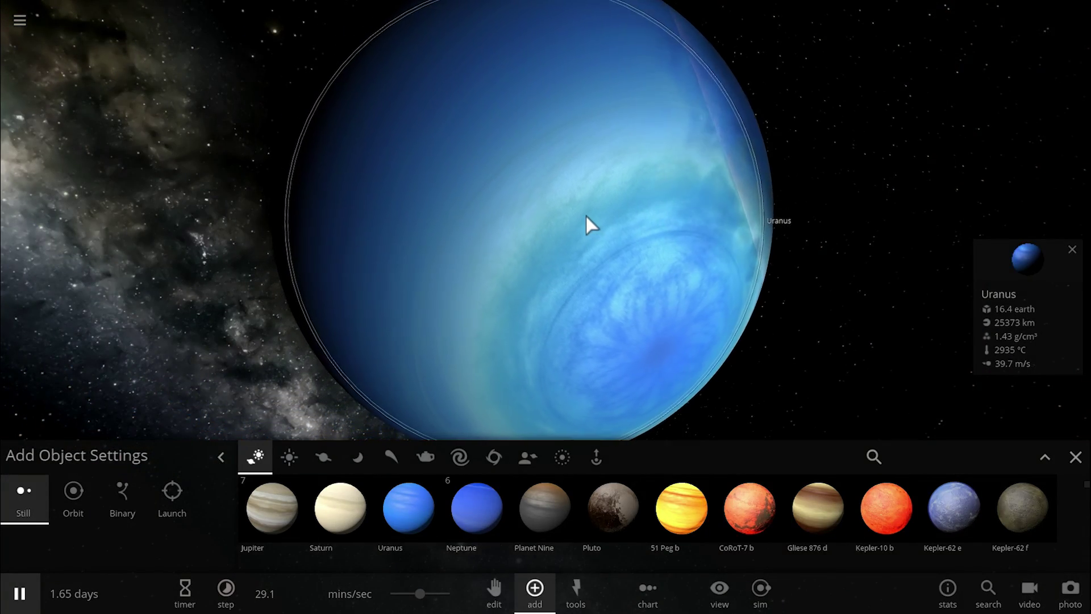
# Inspect the merged Uranus and place Neptune beside it as a still object to collide with it.
pyautogui.moveTo(622, 218); pyautogui.dragTo(472, 257)
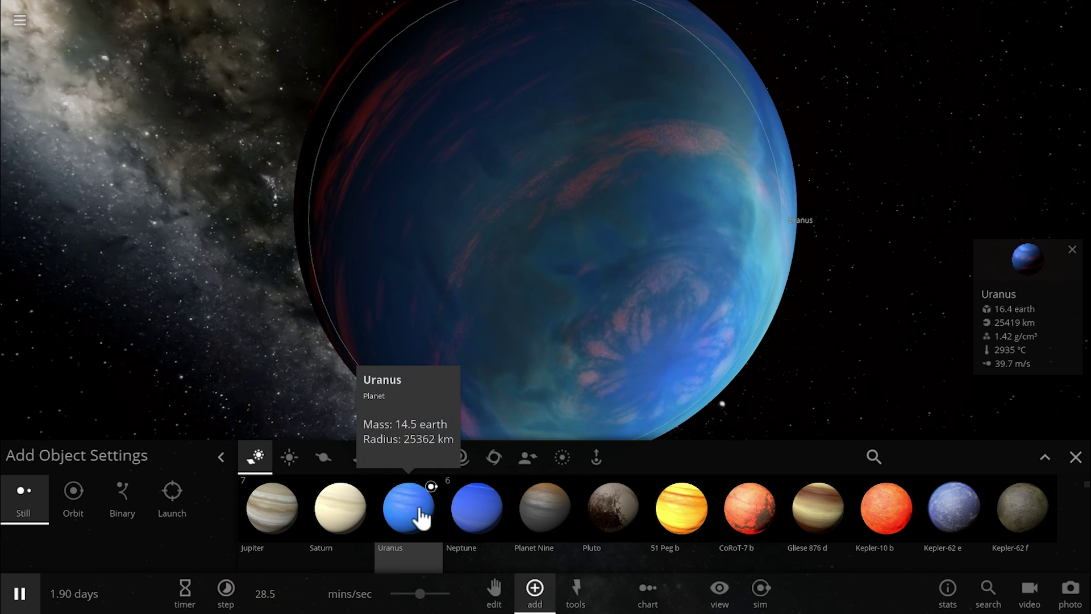
pyautogui.scroll(-3, 446, 320)
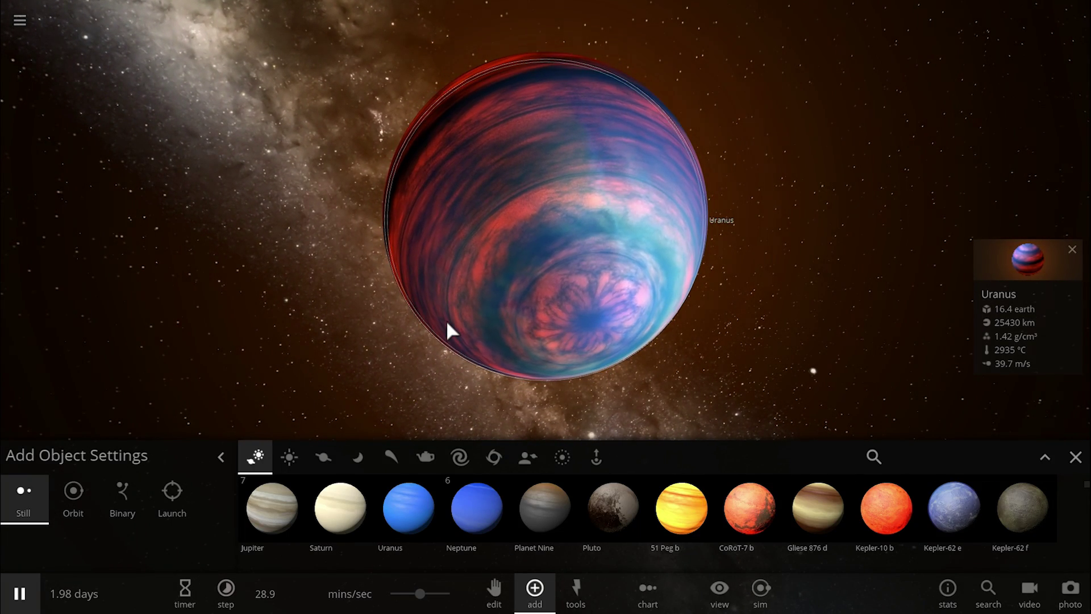
pyautogui.click(475, 527)
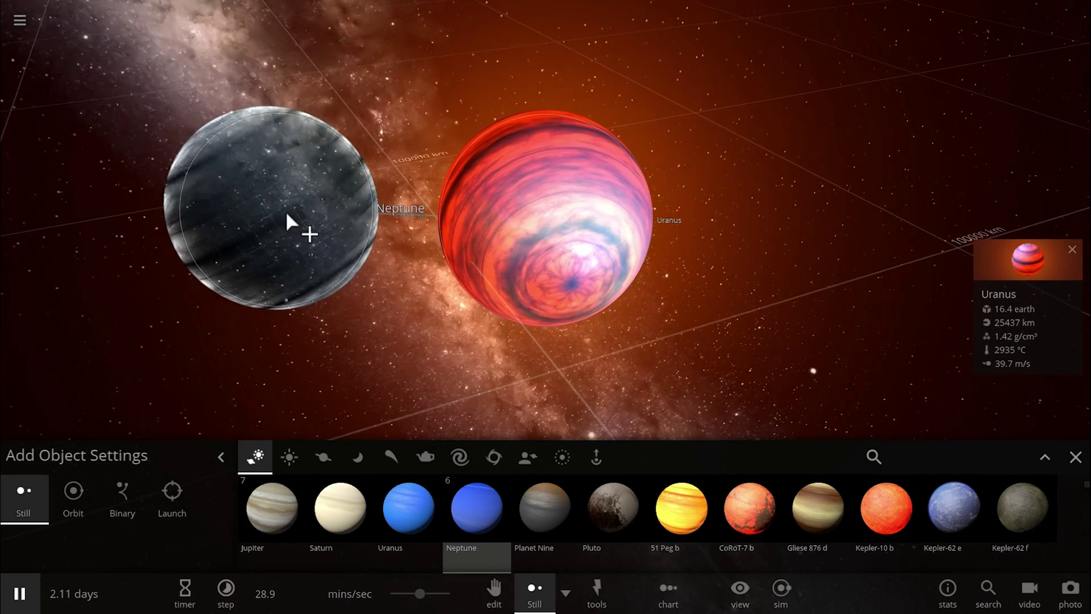
pyautogui.click(286, 216)
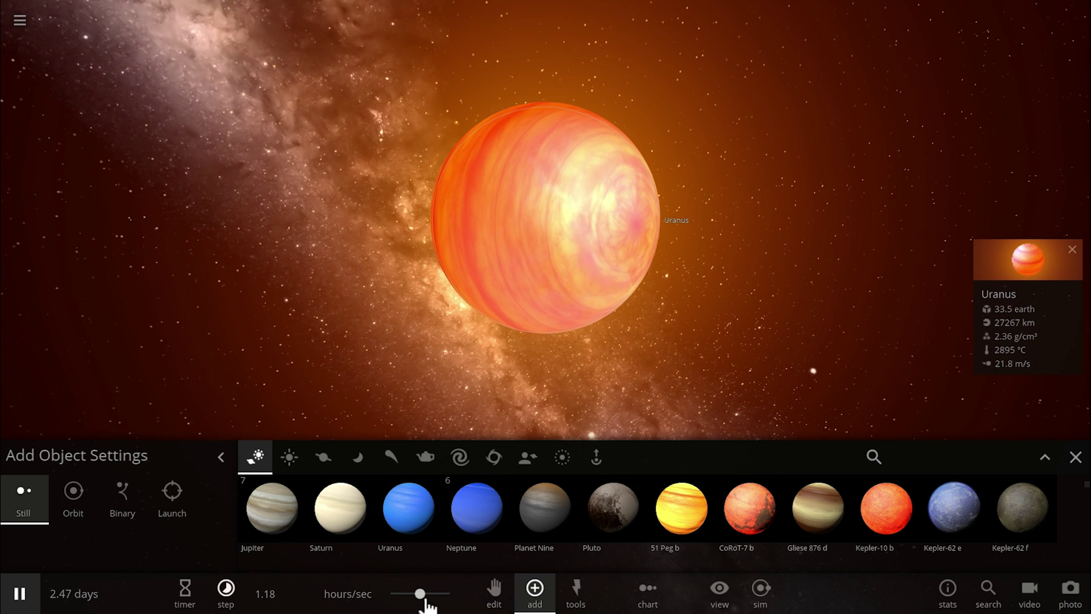
# Speed up the simulation after the Neptune impact, and bring the time step back to about 1.93 hours/sec.
pyautogui.moveTo(436, 604); pyautogui.dragTo(422, 604)
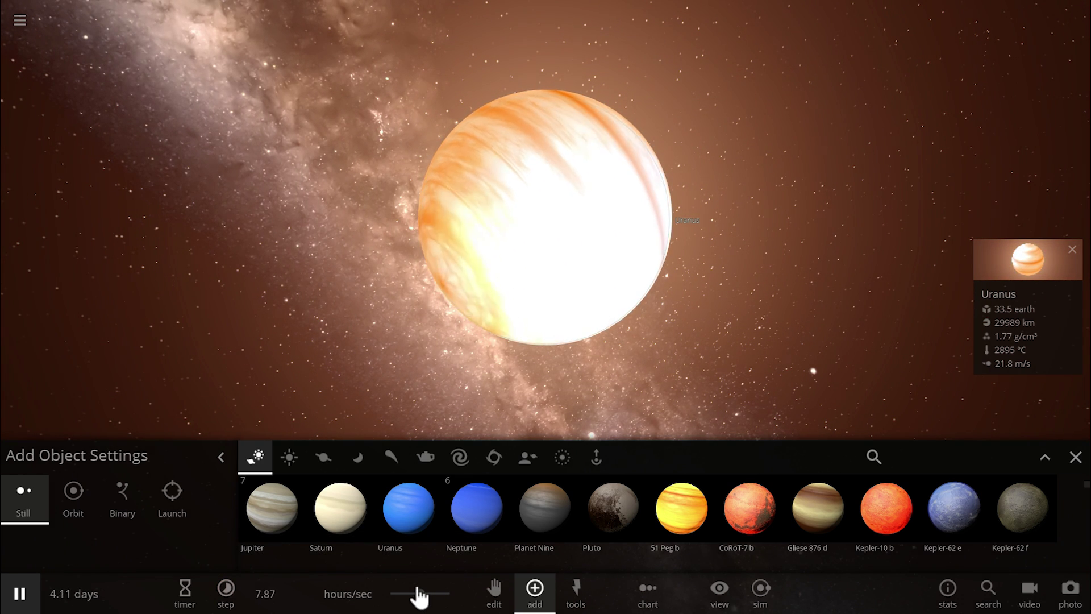
pyautogui.moveTo(432, 598); pyautogui.dragTo(441, 600)
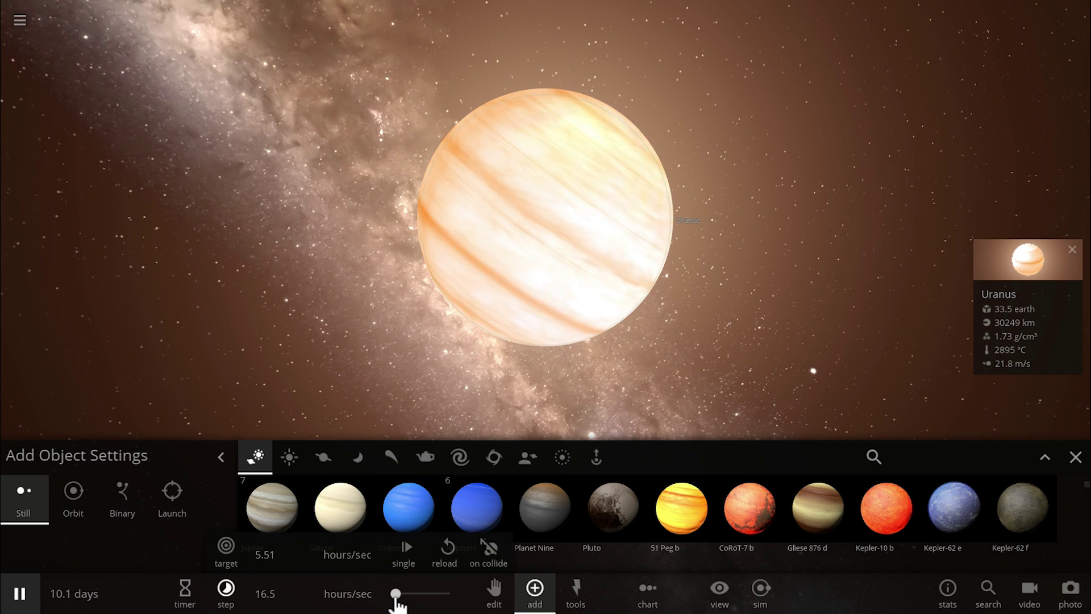
pyautogui.click(466, 504)
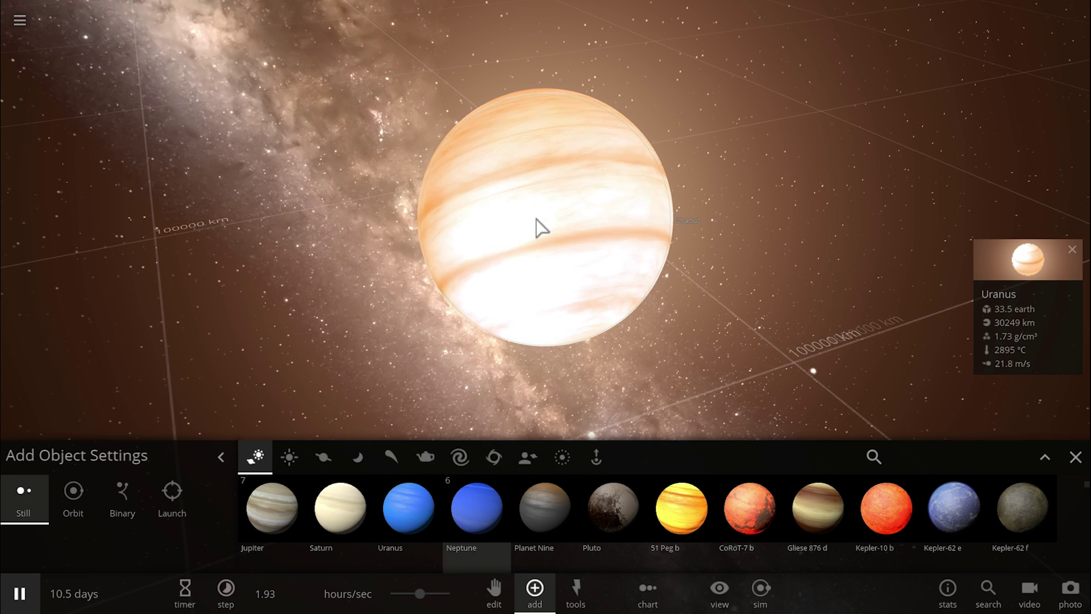
# Place Saturn as a still object beside the merged Uranus and pause the simulation as they approach.
pyautogui.moveTo(366, 282); pyautogui.dragTo(482, 349, button='right')
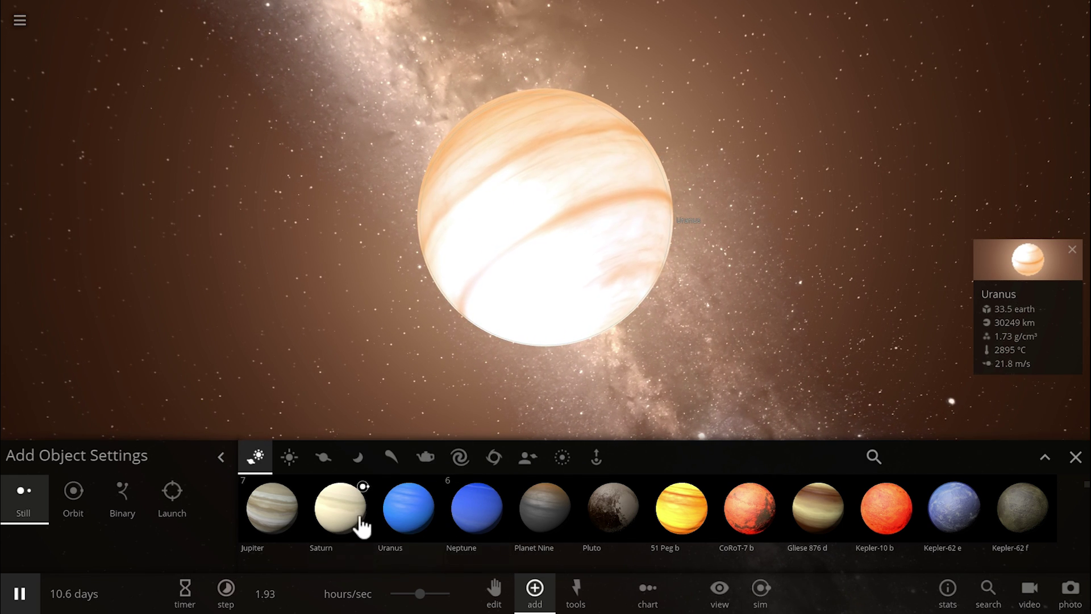
pyautogui.scroll(-3, 274, 244)
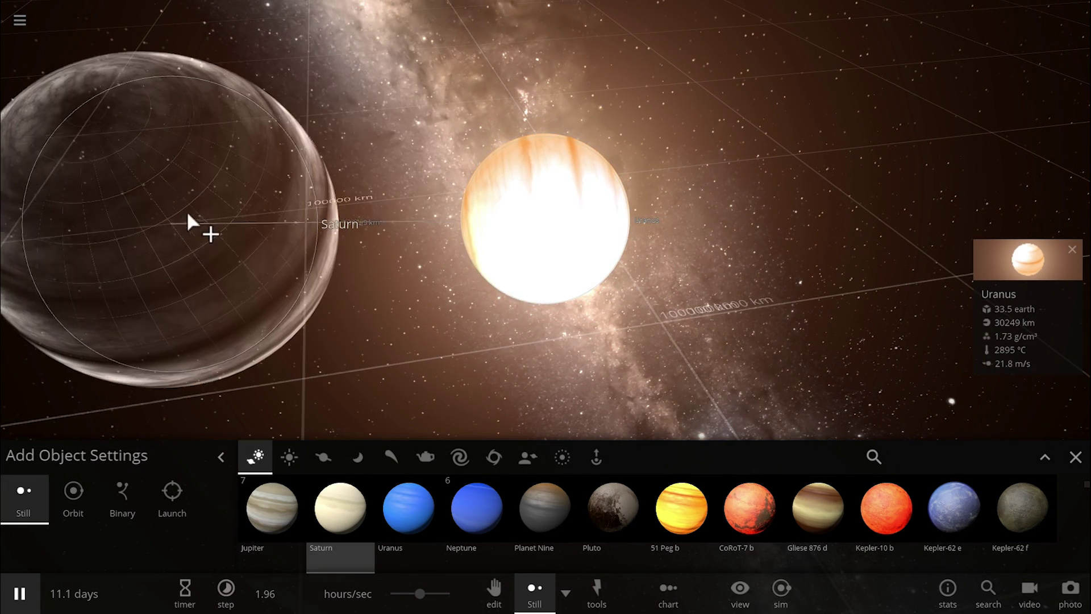
pyautogui.click(189, 209)
pyautogui.press('space')
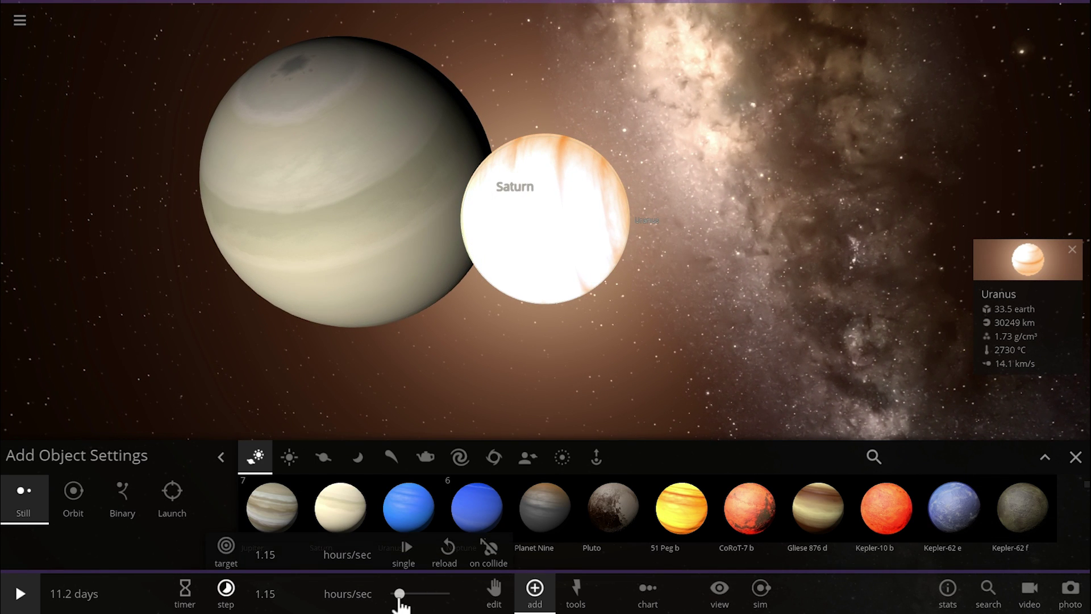
# Resume the simulation to merge Saturn with Uranus, inspect the merged body, and slow the time step to about 27.5 mins/sec.
pyautogui.press('space')
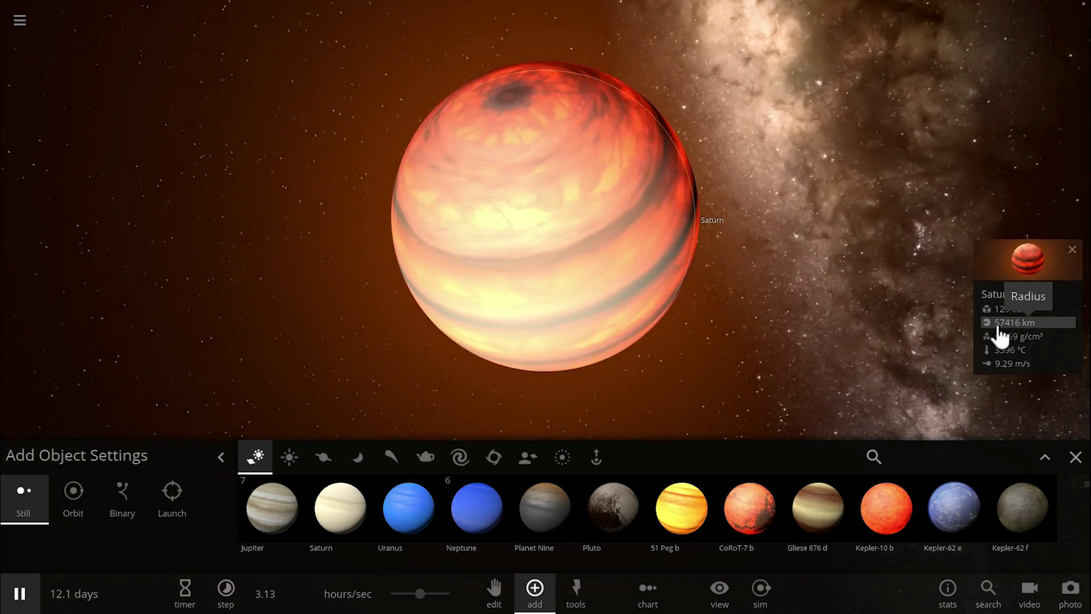
pyautogui.scroll(3, 652, 295)
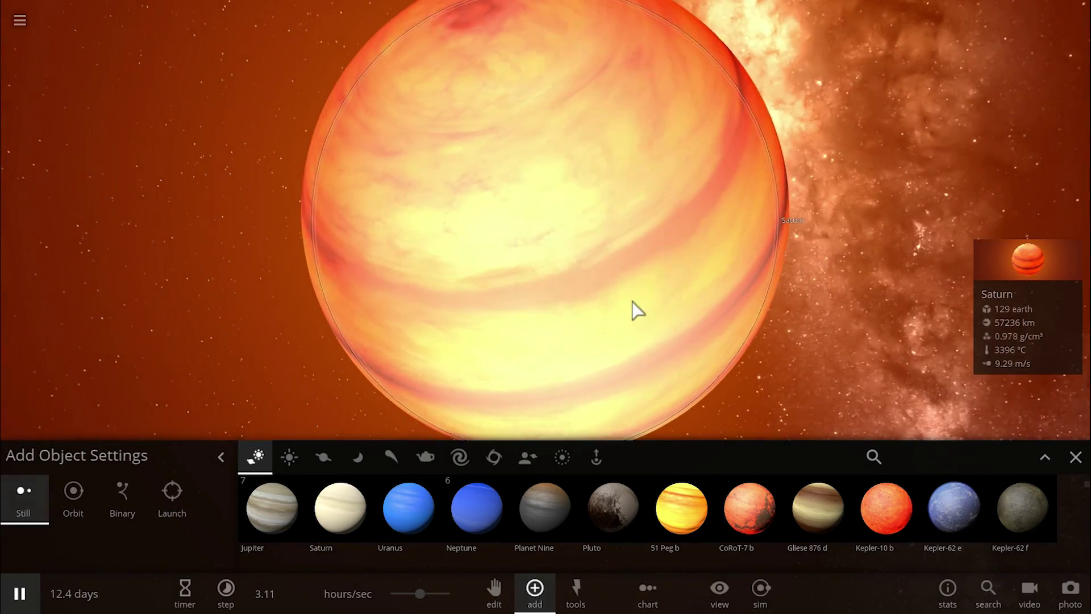
pyautogui.scroll(-3, 631, 302)
pyautogui.moveTo(419, 594); pyautogui.dragTo(402, 596)
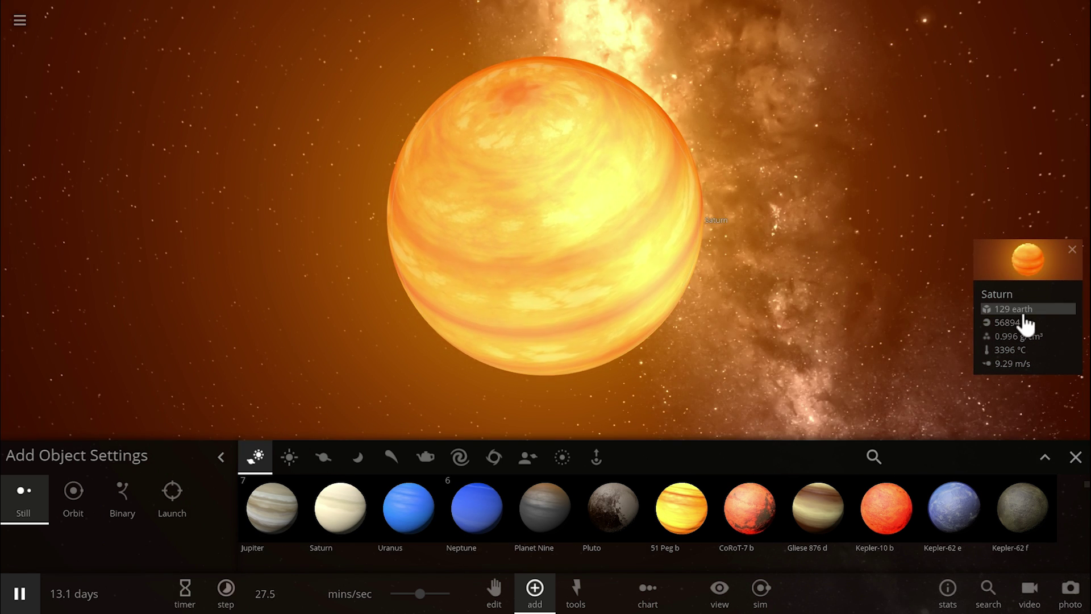
# Place Jupiter as a still object beside the merged Saturn with the simulation paused, close the object catalogue and select Saturn.
pyautogui.scroll(-2, 466, 313)
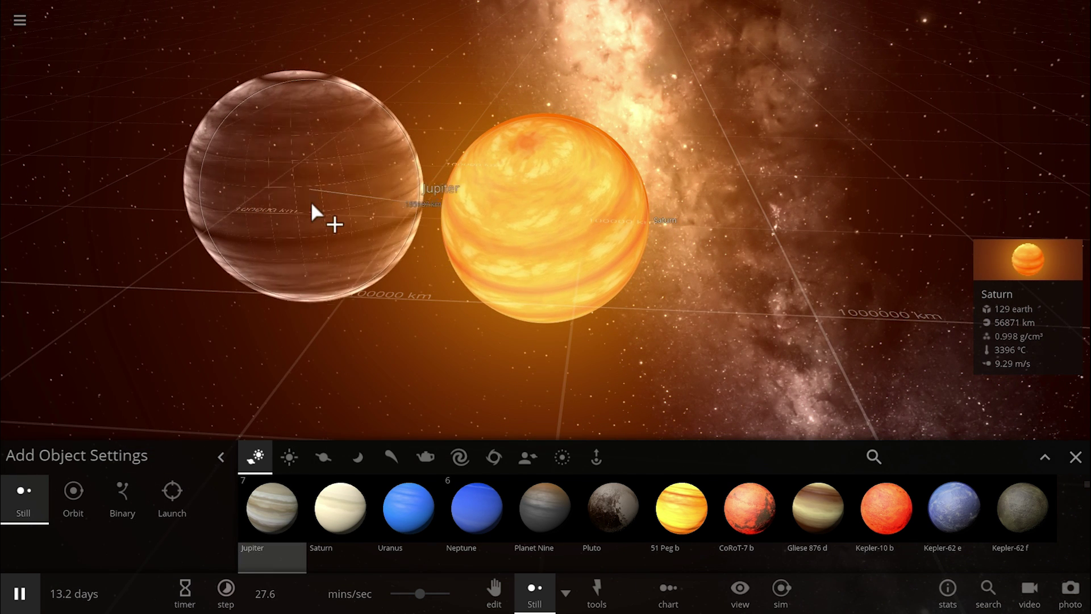
pyautogui.click(311, 202)
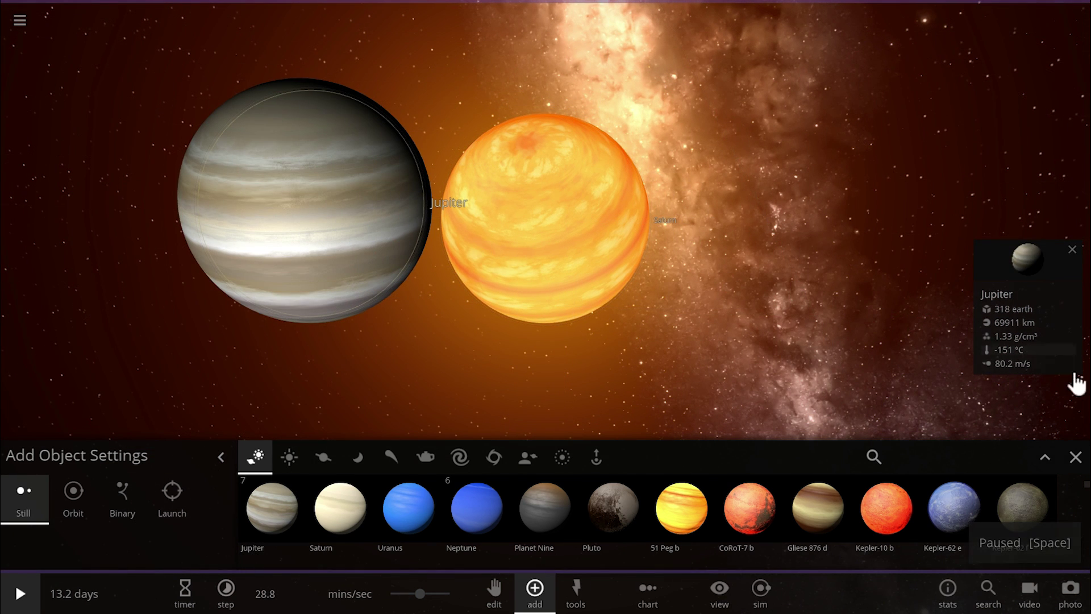
pyautogui.click(1075, 457)
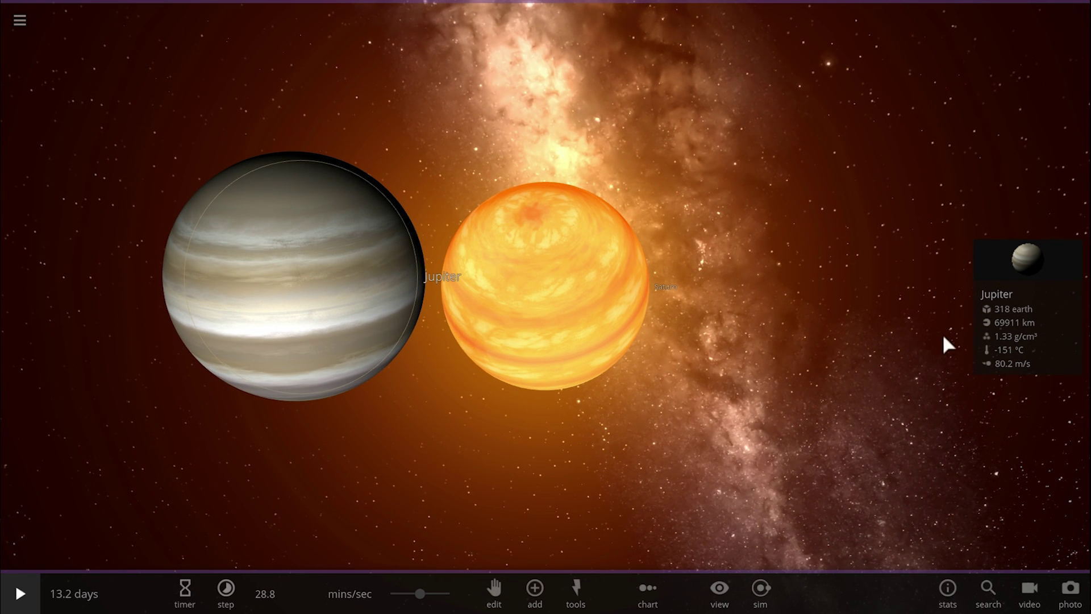
pyautogui.click(564, 341)
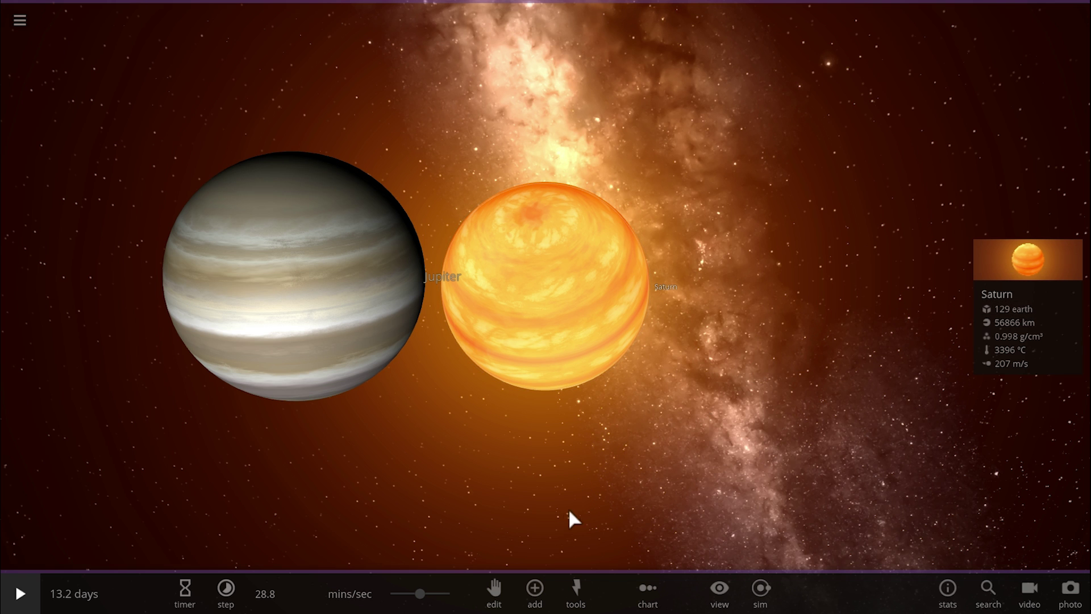
# Resume the simulation so Jupiter and Saturn collide, and raise the time step to about 11.6 hours/sec.
pyautogui.press('space')
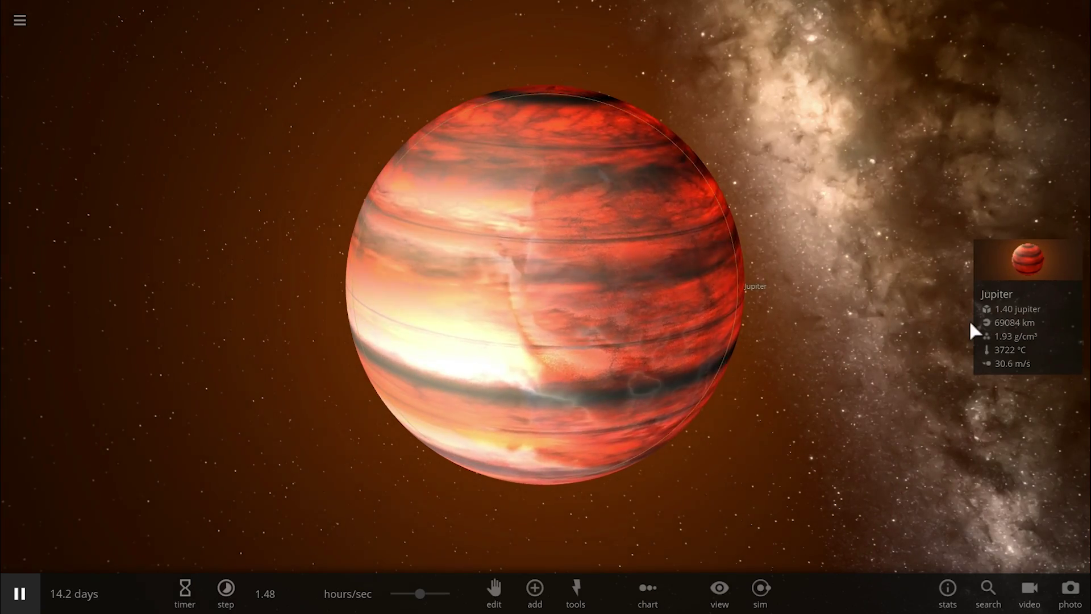
pyautogui.moveTo(419, 596)
pyautogui.mouseDown()
pyautogui.moveTo(440, 603)
pyautogui.moveTo(424, 602)
pyautogui.mouseUp()
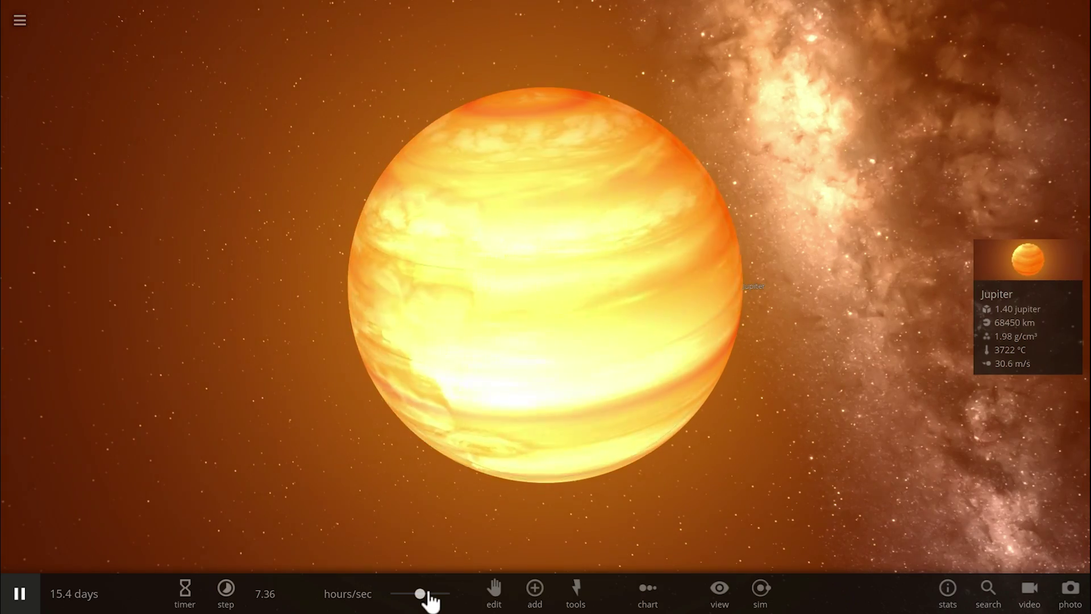
pyautogui.scroll(-3, 475, 490)
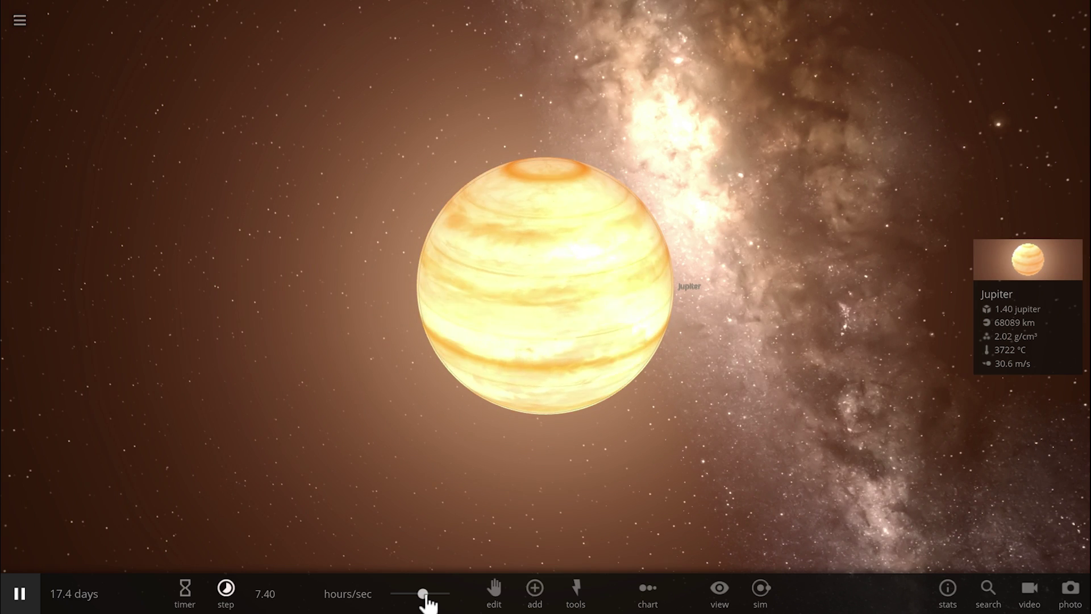
pyautogui.moveTo(425, 597); pyautogui.dragTo(431, 598)
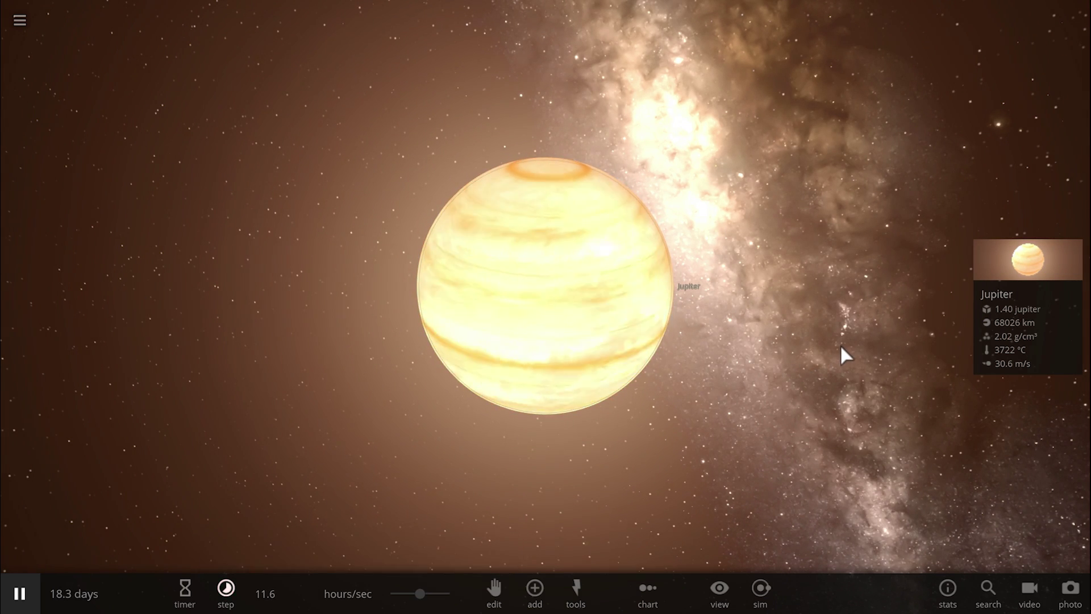
# Rename the merged Jupiter as ALL PLANETS and close its properties.
pyautogui.scroll(2, 787, 360)
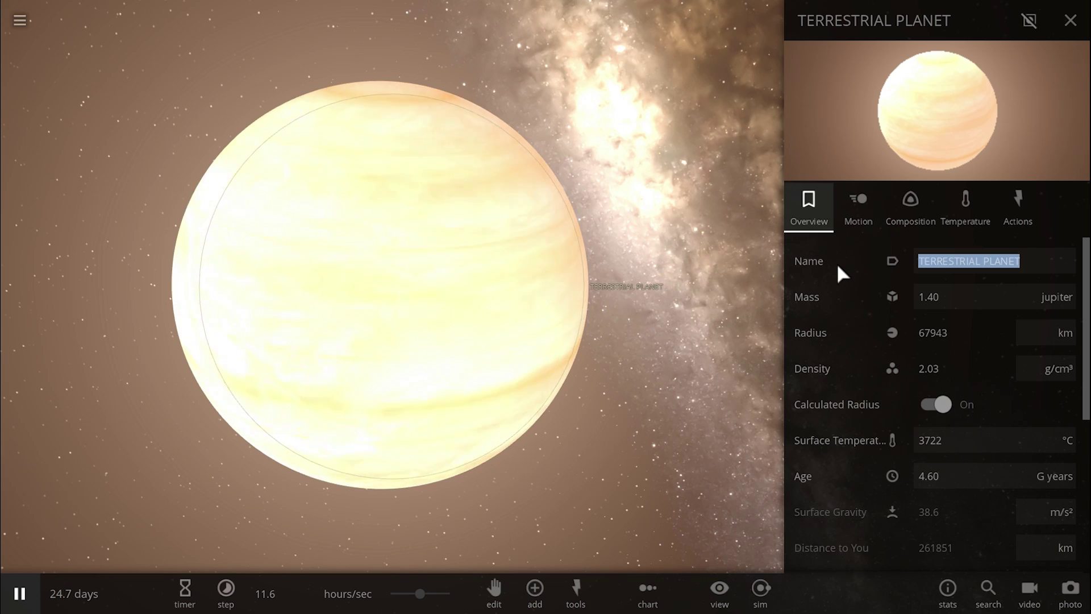
pyautogui.write('ALL P')
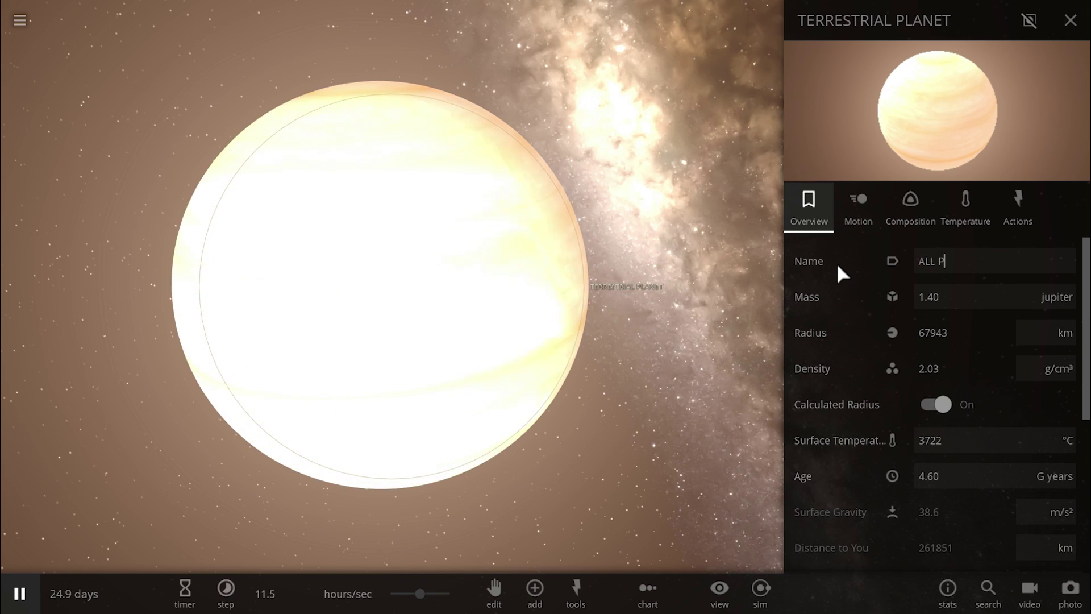
pyautogui.write('LANETS')
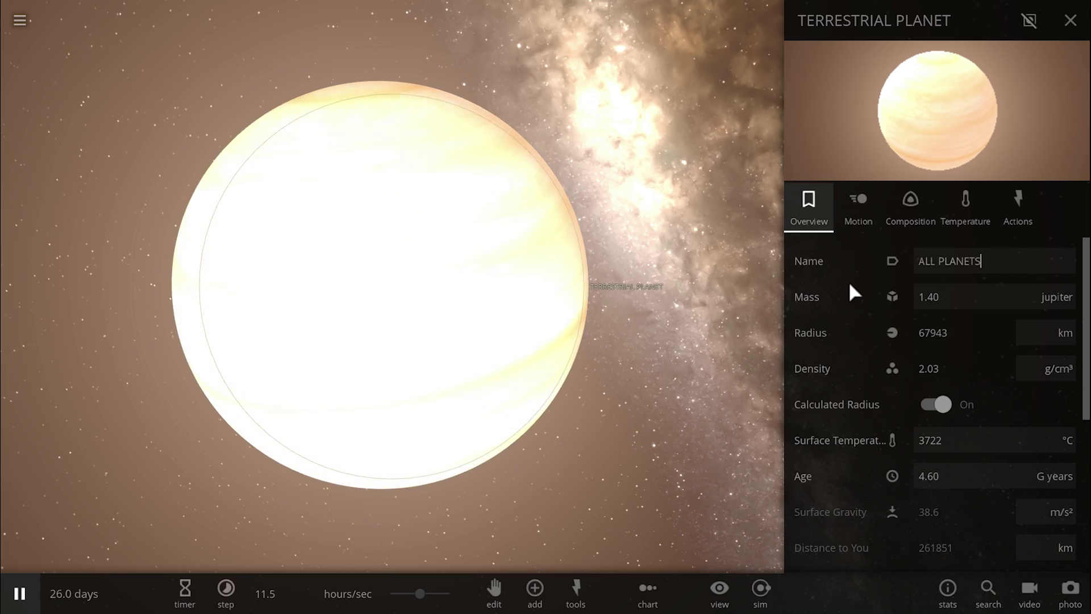
pyautogui.click(1058, 33)
pyautogui.scroll(-2, 578, 309)
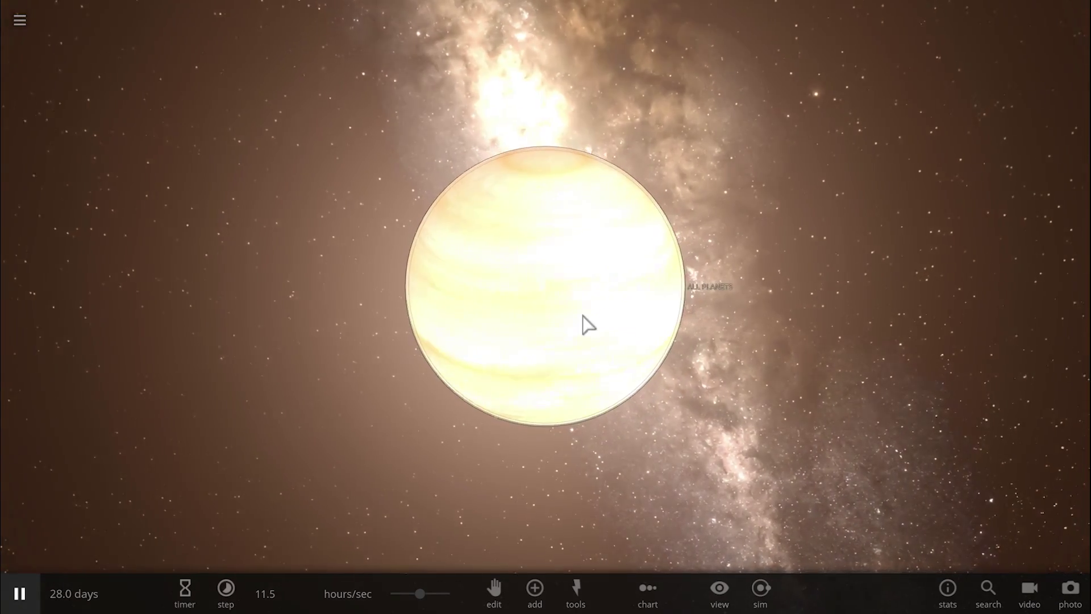
# Select ALL PLANETS and overlay a preview of an ordinary Jupiter to compare sizes, without adding it.
pyautogui.click(539, 332)
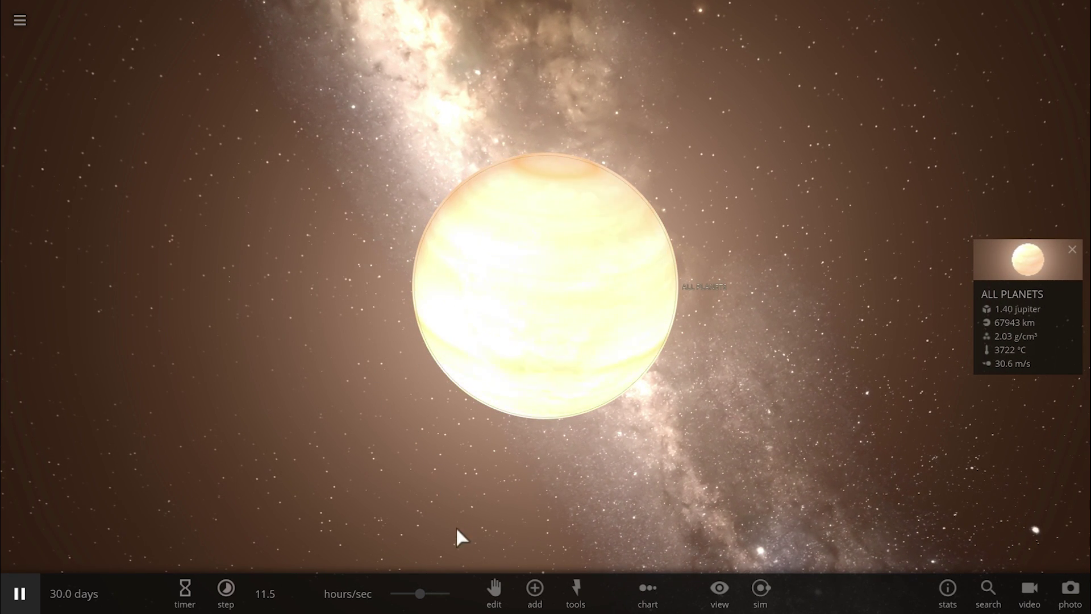
pyautogui.click(534, 594)
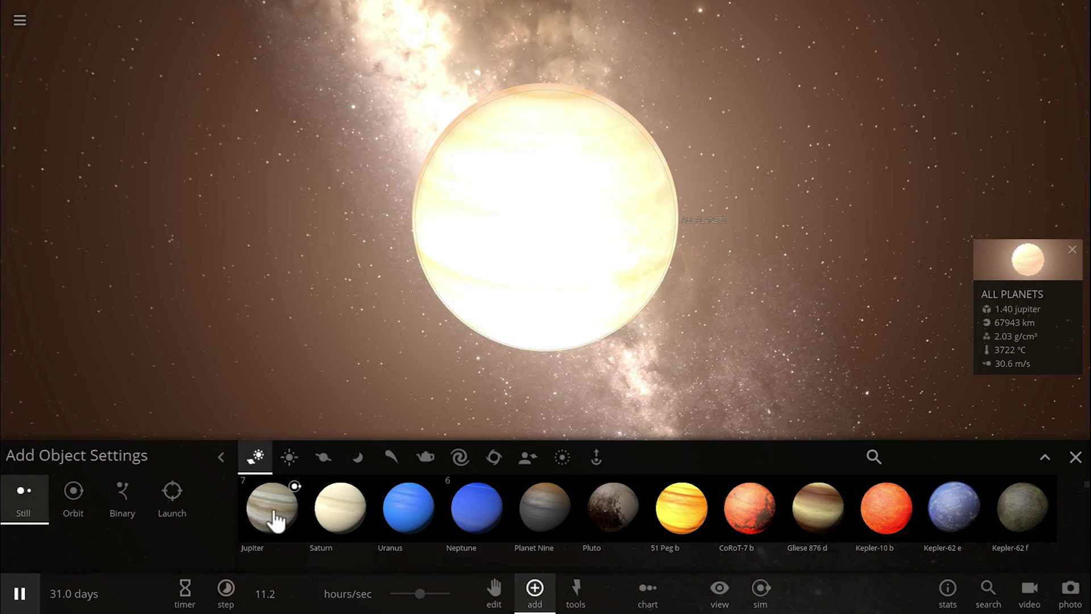
pyautogui.click(264, 520)
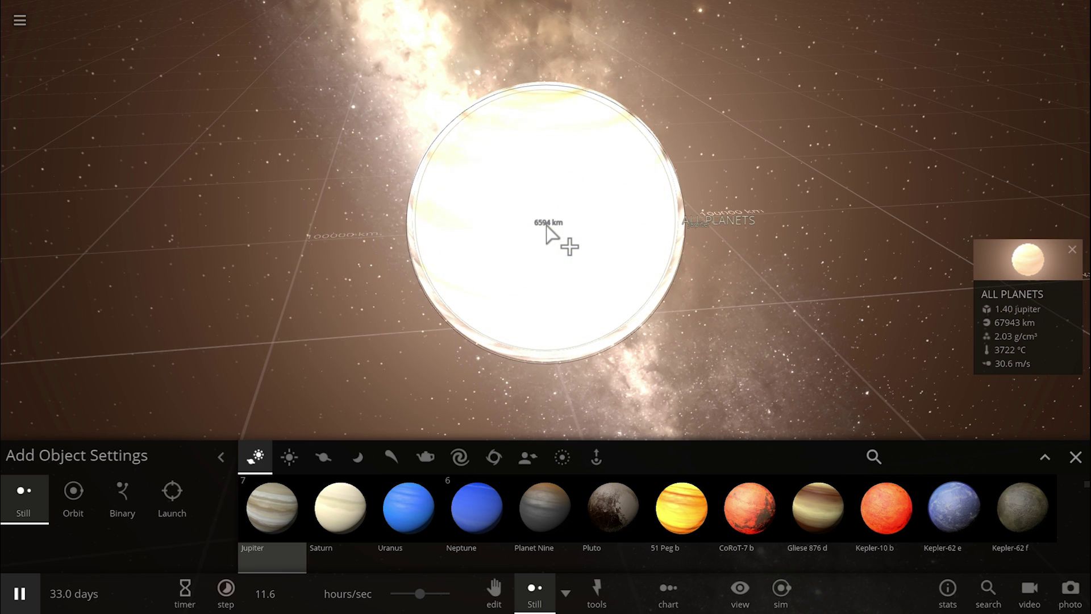
pyautogui.click(547, 226)
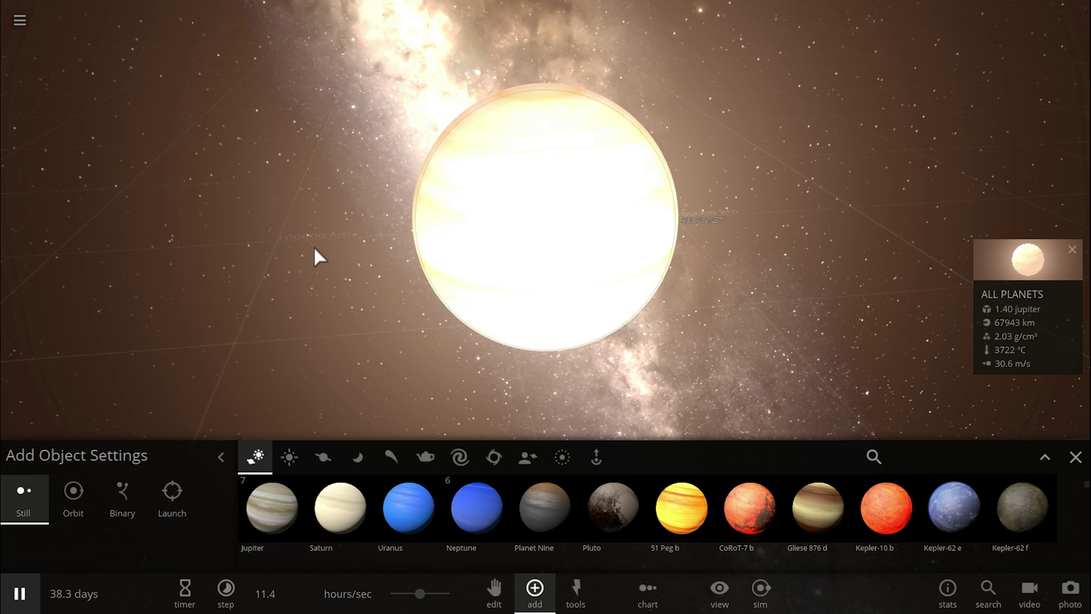
pyautogui.moveTo(315, 247); pyautogui.dragTo(383, 270)
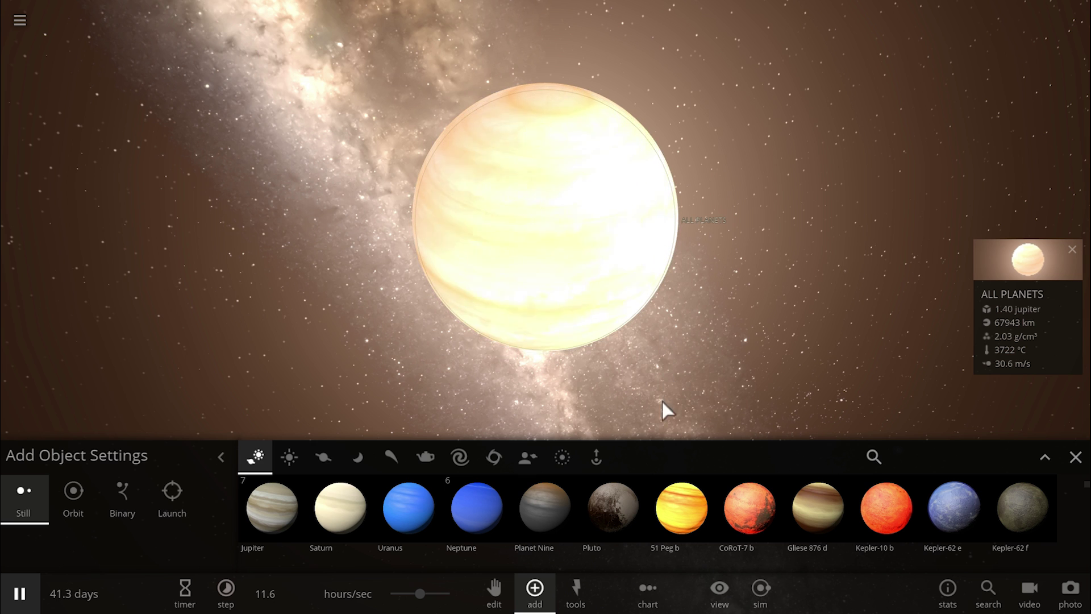
# Pause the simulation, place 51 Peg b as a still object beside ALL PLANETS to compare sizes, and delete it.
pyautogui.moveTo(694, 528)
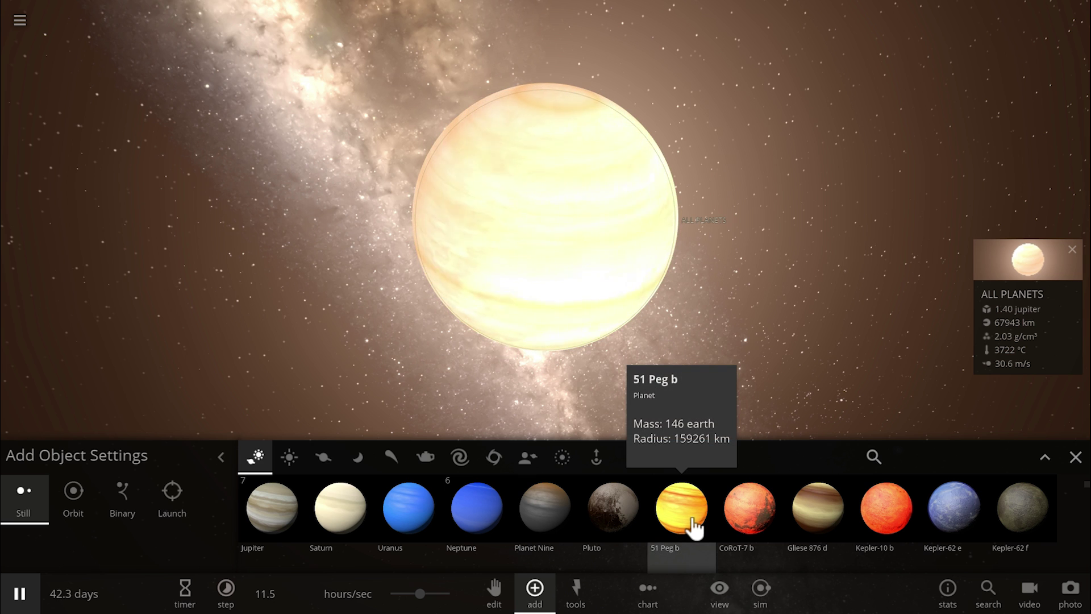
pyautogui.click(689, 528)
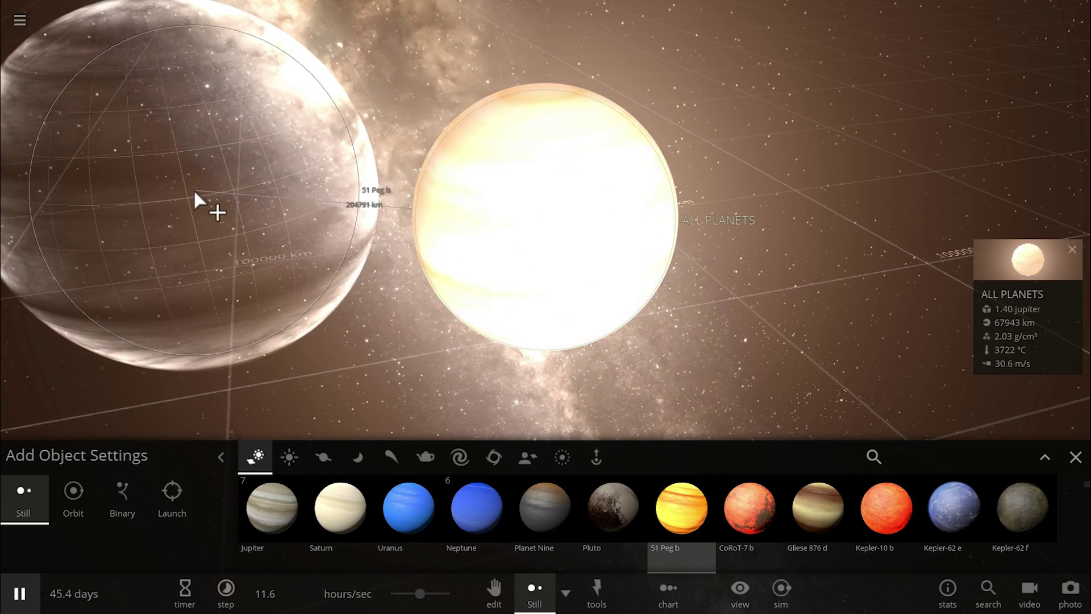
pyautogui.scroll(-2, 194, 190)
pyautogui.press('space')
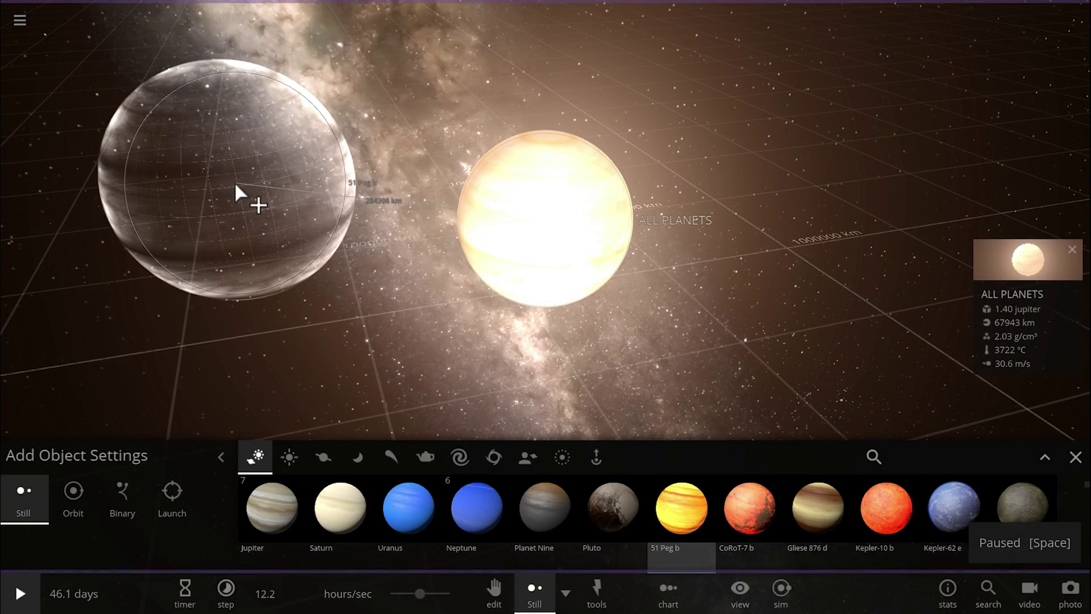
pyautogui.click(235, 185)
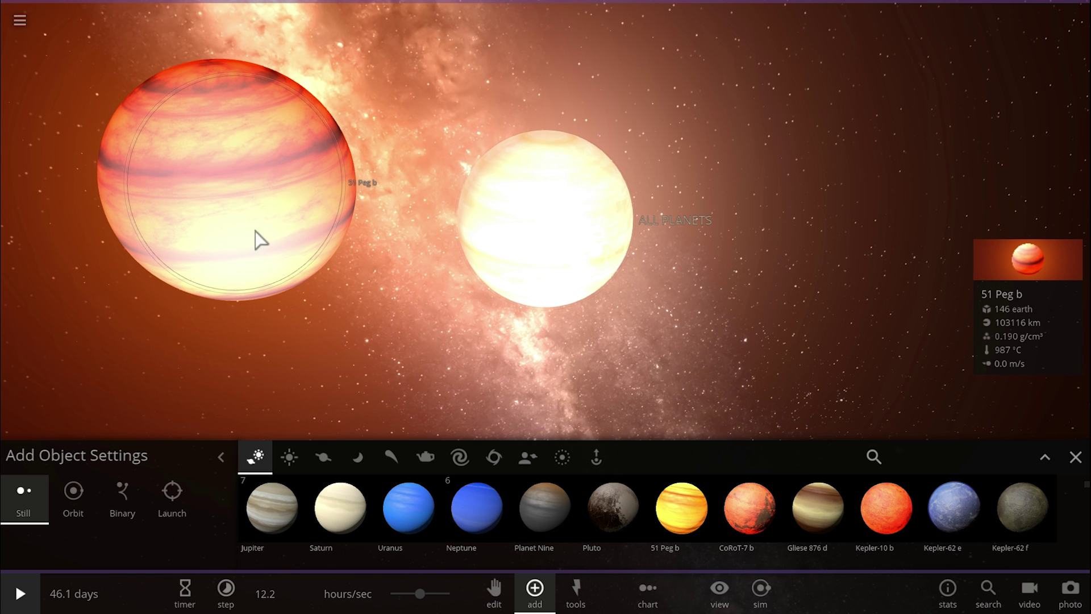
pyautogui.doubleClick(199, 219)
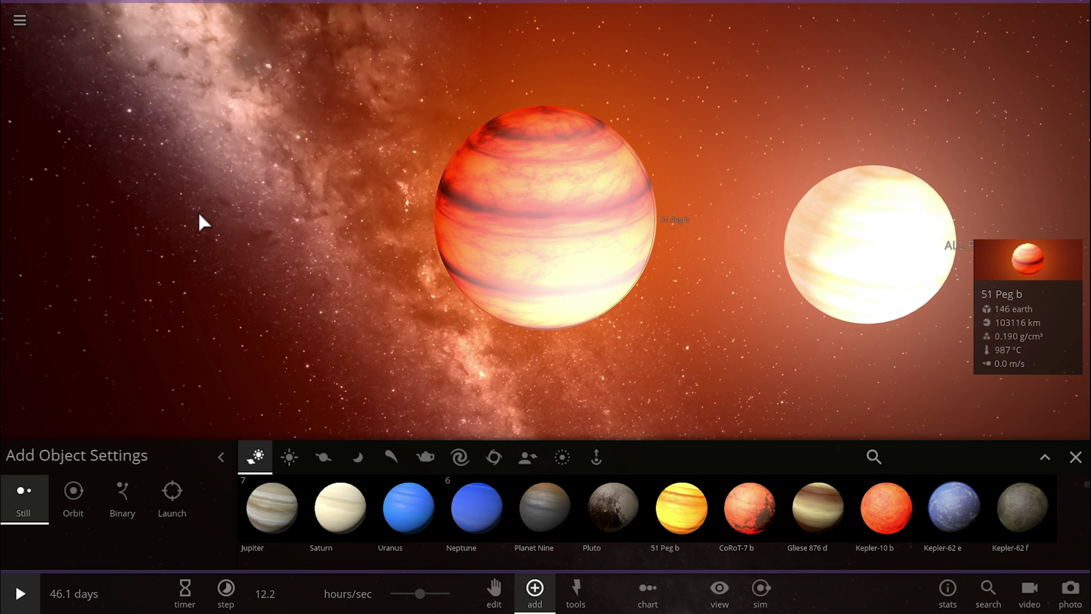
pyautogui.press('Delete')
# Place 2MASS J2126-8140 as a still object beside ALL PLANETS, compare the two bodies, and remove it.
pyautogui.click(340, 505)
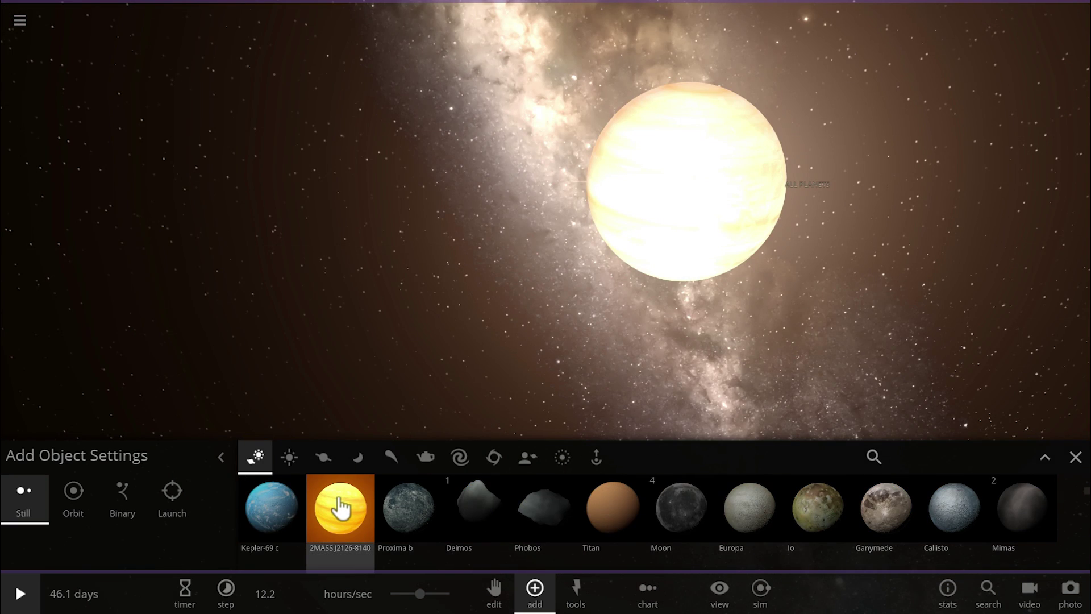
pyautogui.moveTo(339, 505)
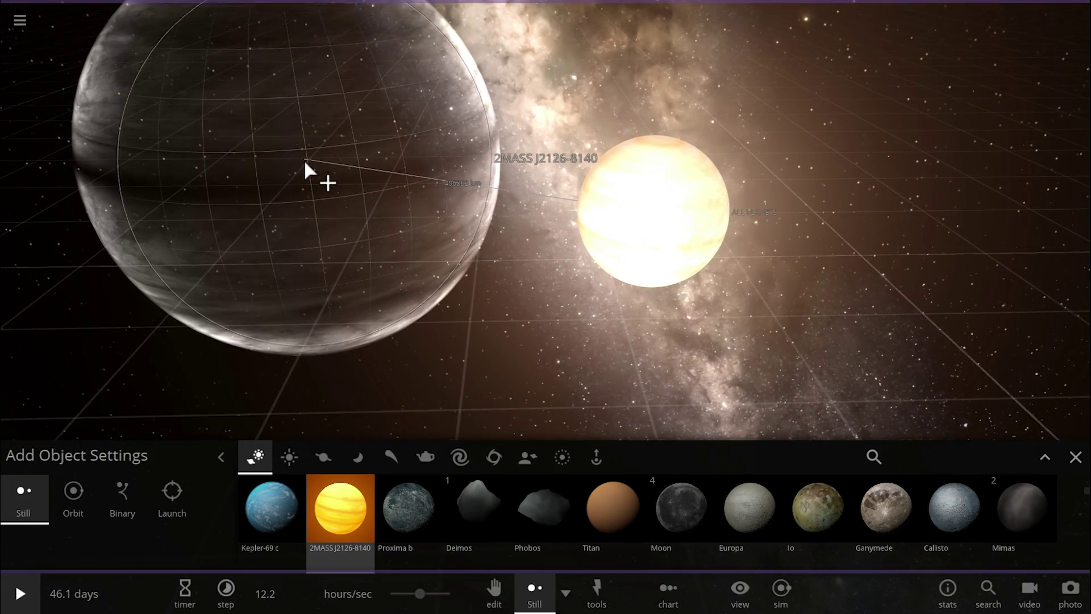
pyautogui.click(305, 162)
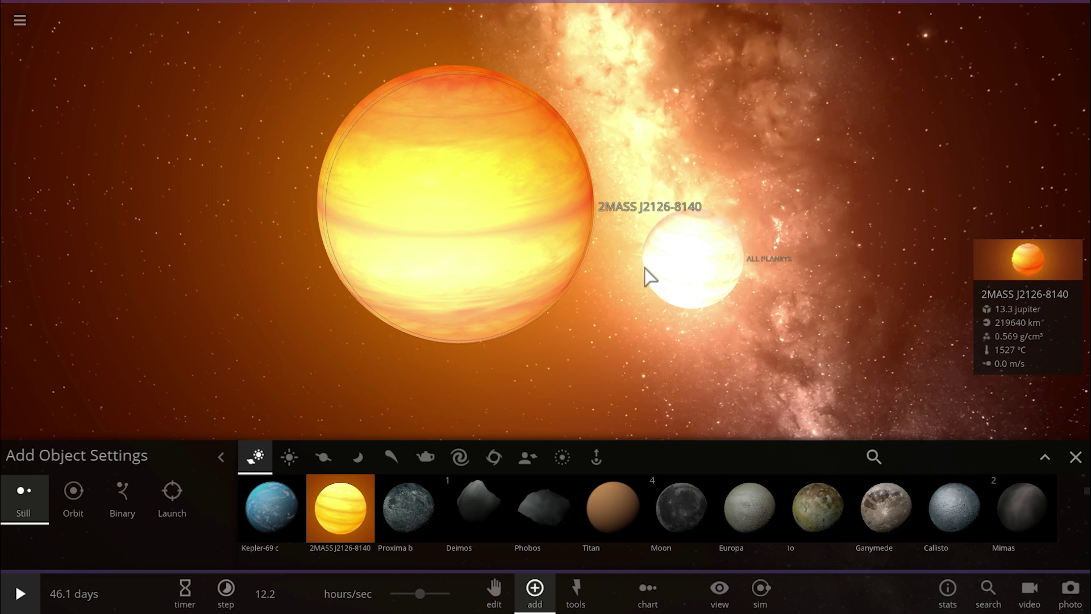
pyautogui.doubleClick(438, 224)
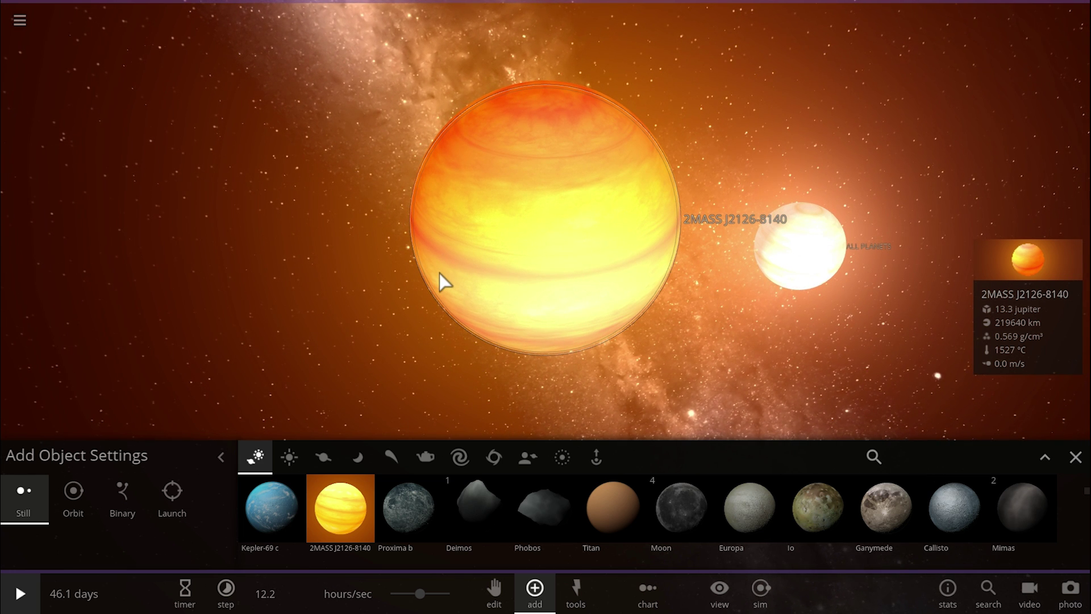
# Browse the star catalogue and preview Proxima Centauri against ALL PLANETS to compare sizes, without adding it.
pyautogui.click(312, 459)
pyautogui.click(298, 461)
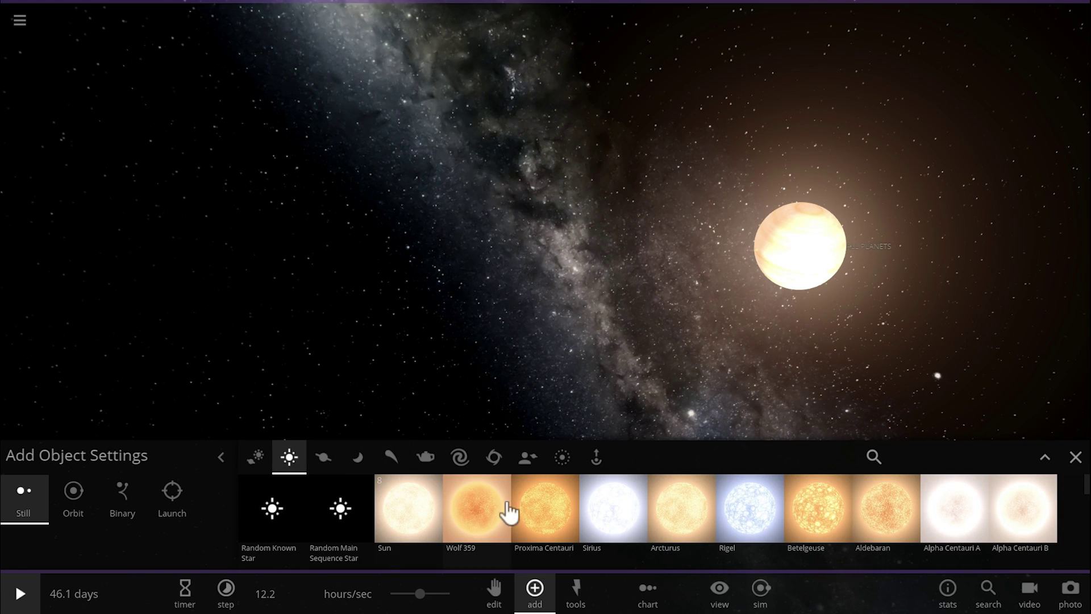
pyautogui.click(775, 263)
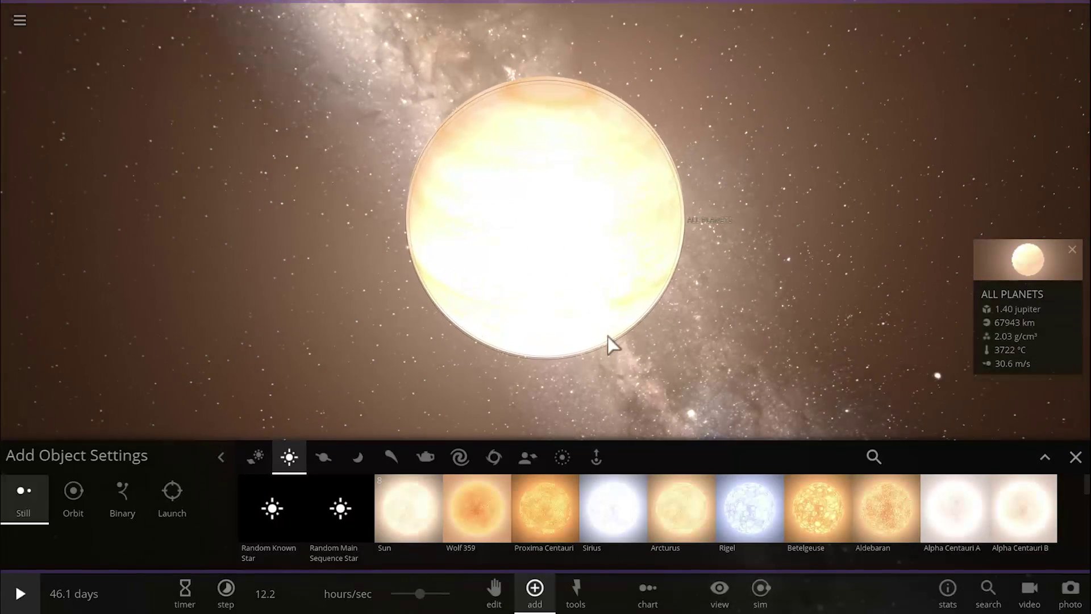
pyautogui.scroll(-5, 746, 516)
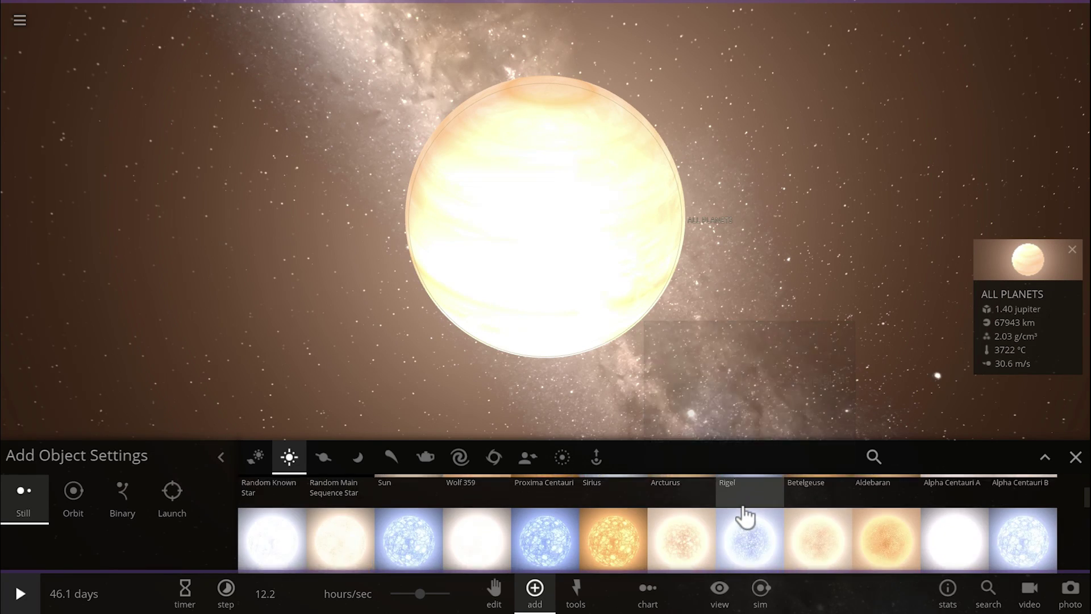
pyautogui.scroll(5, 732, 502)
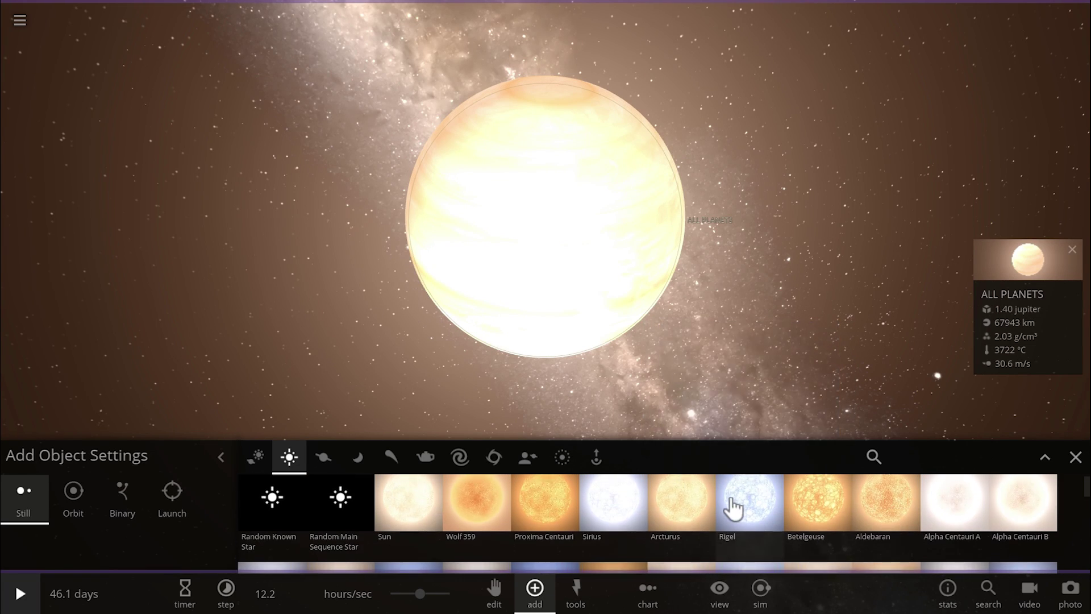
pyautogui.click(555, 519)
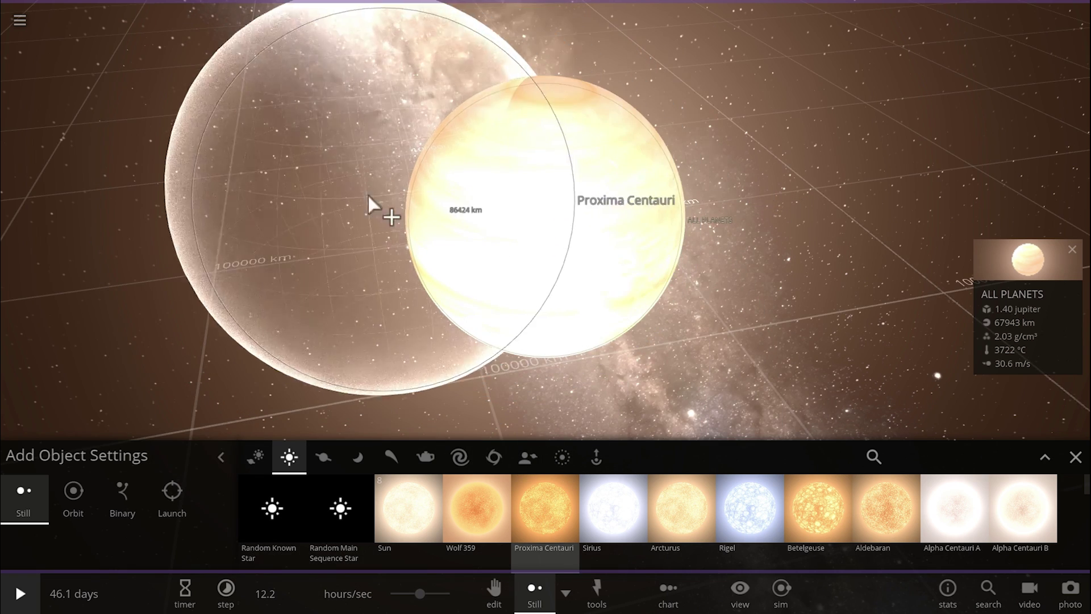
pyautogui.press('Escape')
# Find TRAPPIST-1 in the star catalogue and place it as a still object beside ALL PLANETS.
pyautogui.scroll(-5, 736, 493)
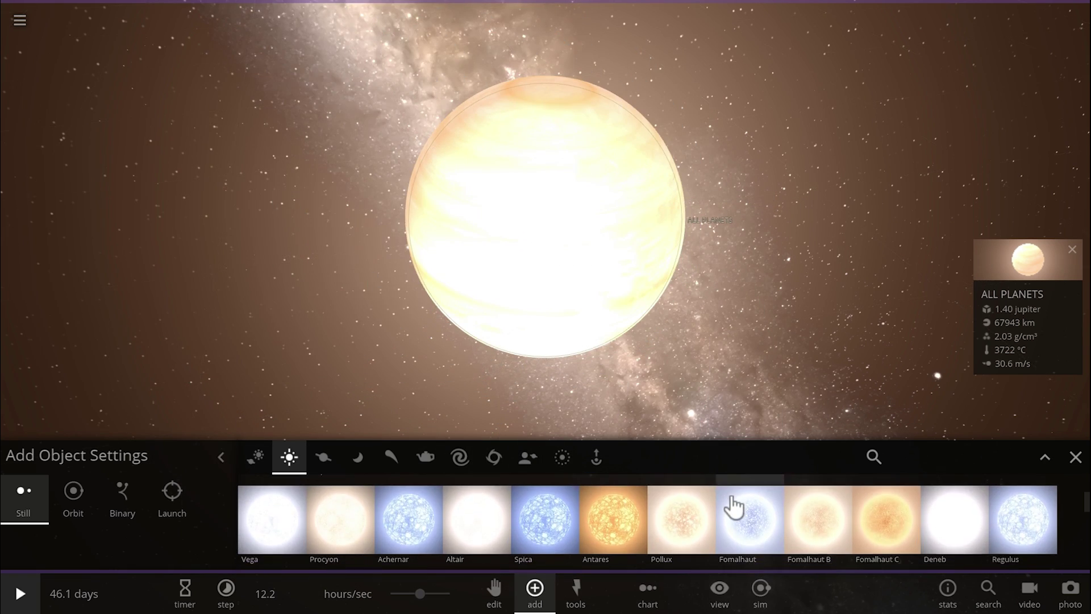
pyautogui.write('trappi')
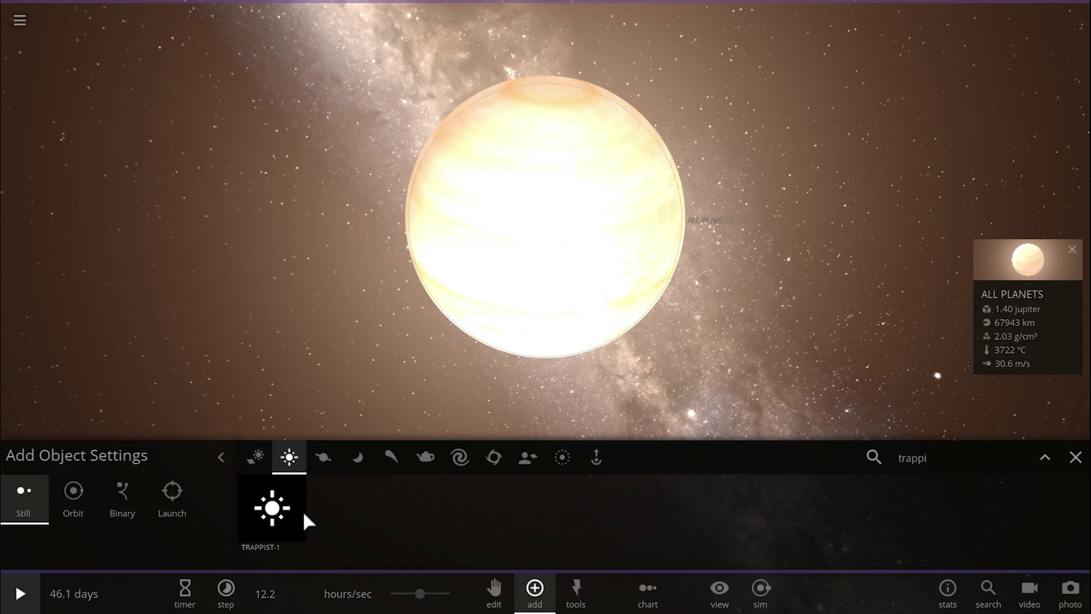
pyautogui.click(265, 533)
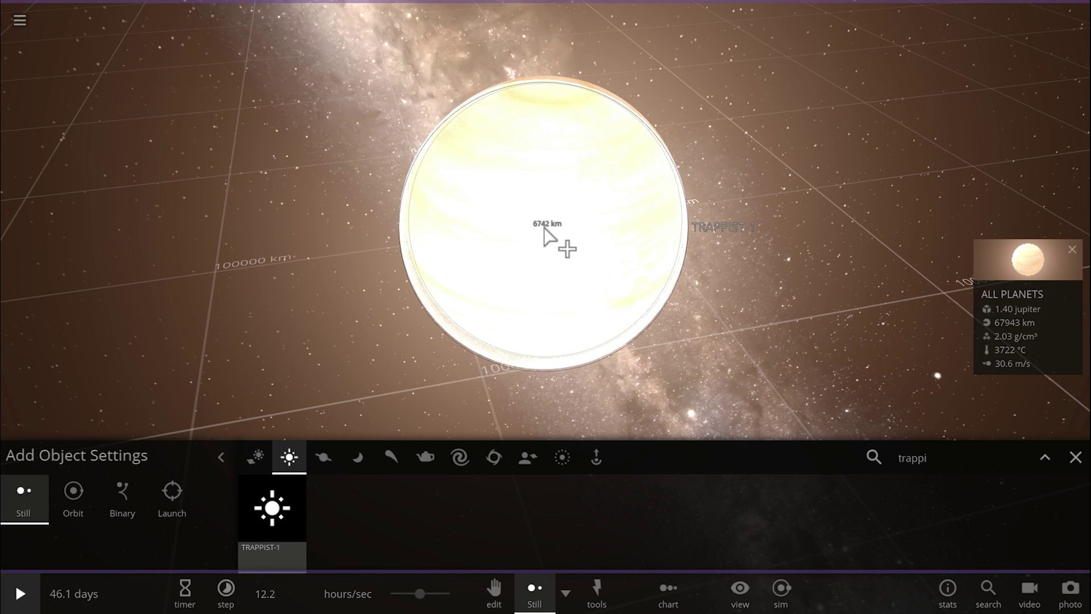
pyautogui.click(216, 162)
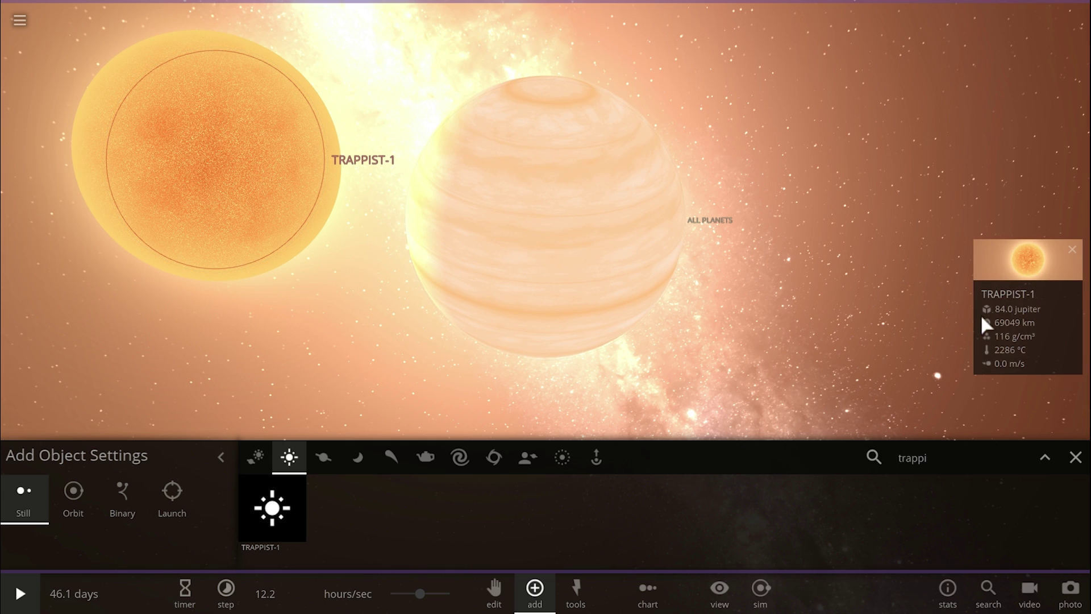
pyautogui.click(1075, 457)
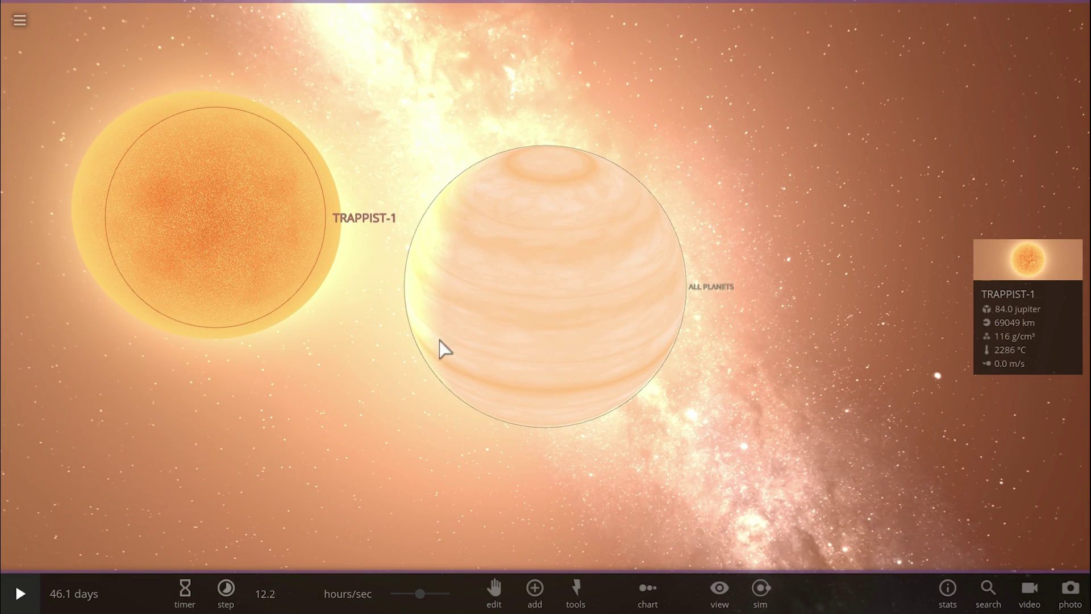
# Compare the properties and sizes of ALL PLANETS and TRAPPIST-1, and delete TRAPPIST-1.
pyautogui.click(498, 311)
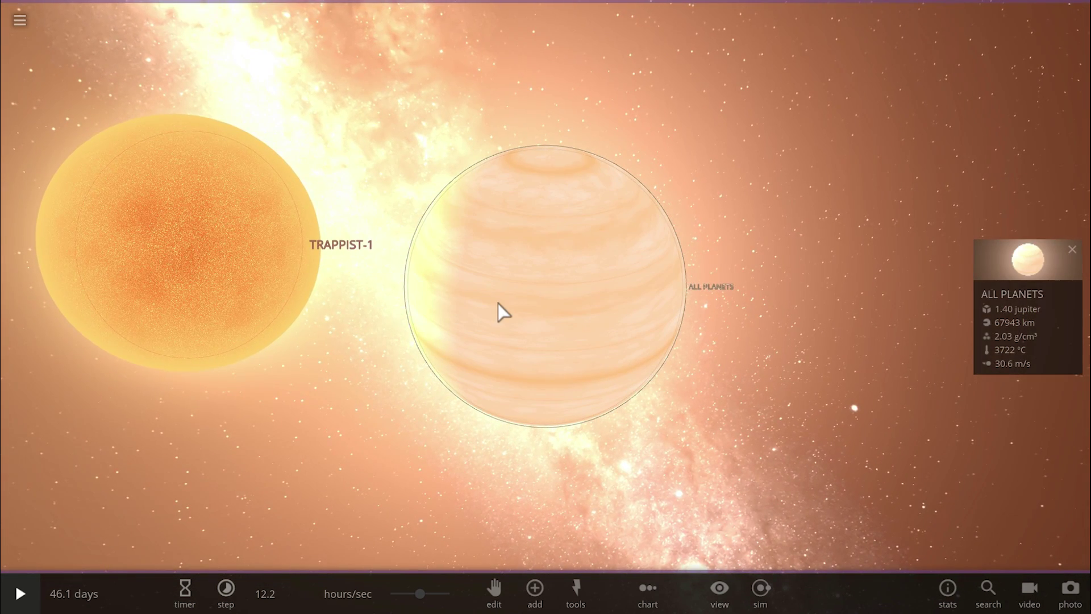
pyautogui.click(208, 244)
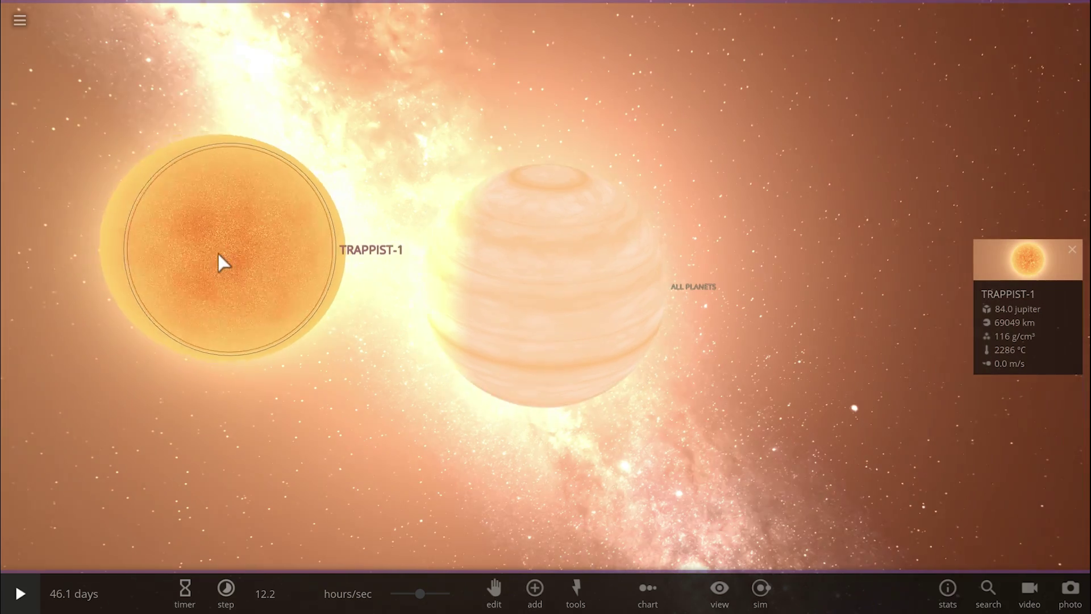
pyautogui.scroll(-2, 218, 254)
pyautogui.moveTo(357, 275); pyautogui.dragTo(415, 239)
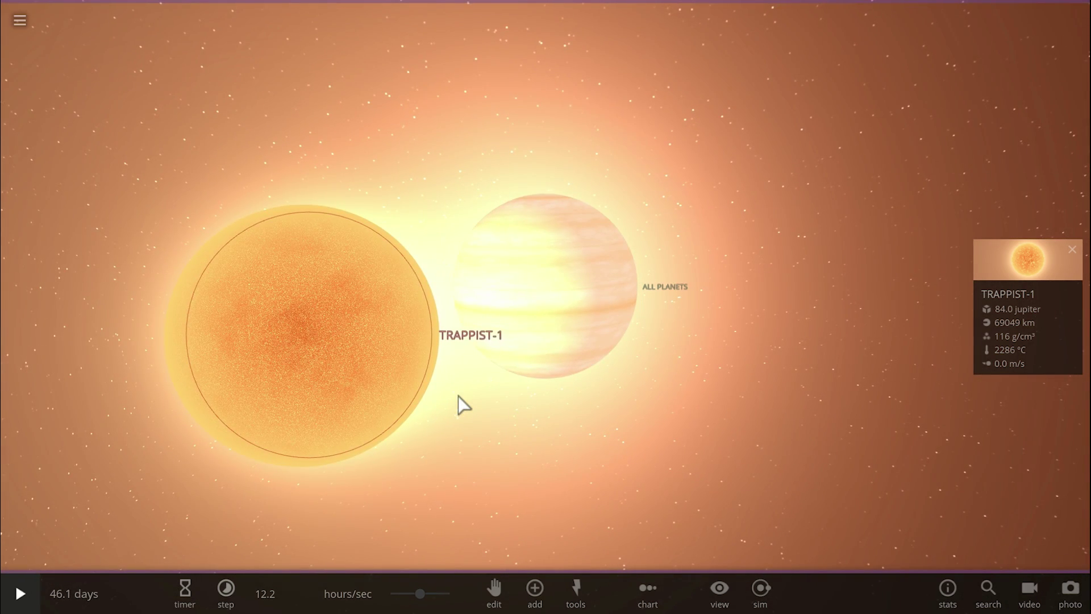
pyautogui.doubleClick(329, 351)
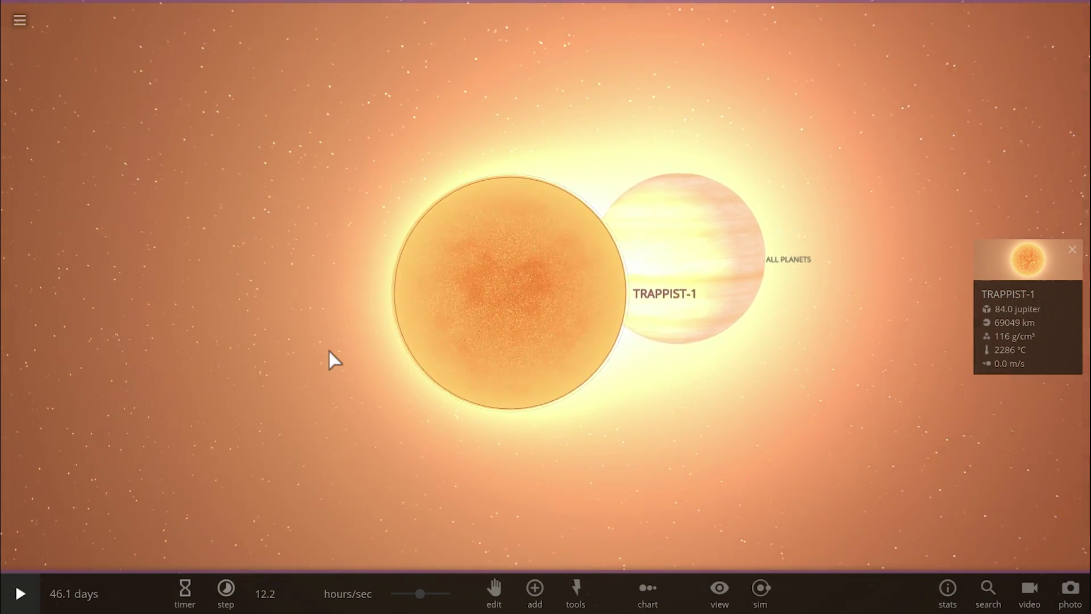
pyautogui.press('Delete')
pyautogui.doubleClick(746, 307)
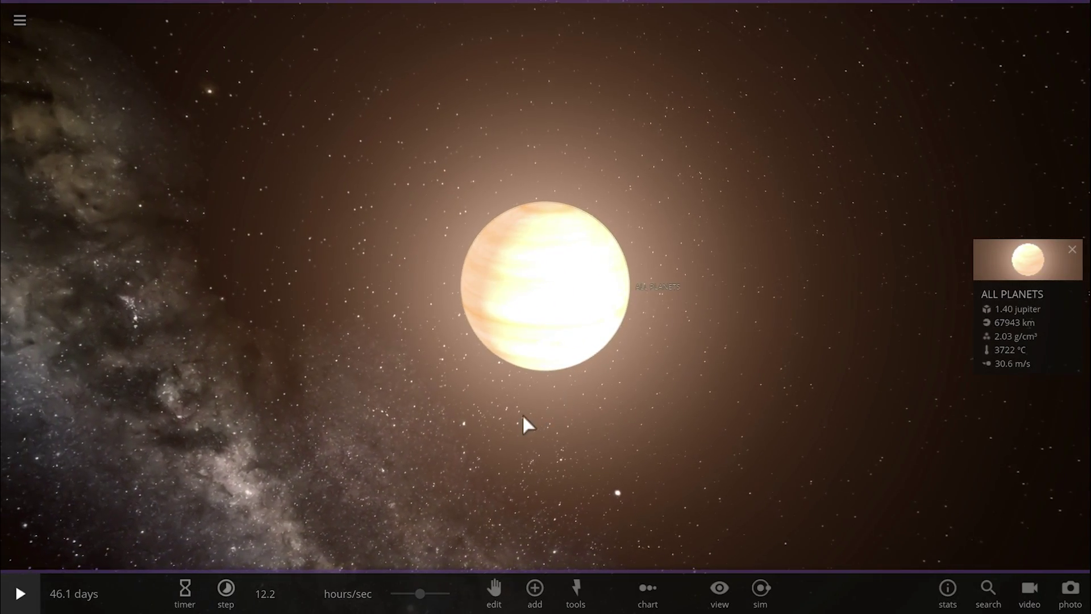
# Resume the simulation at about 1.4 days/sec and preview Jupiter beside ALL PLANETS to compare sizes, without adding it.
pyautogui.press('space')
pyautogui.moveTo(419, 594); pyautogui.dragTo(438, 594)
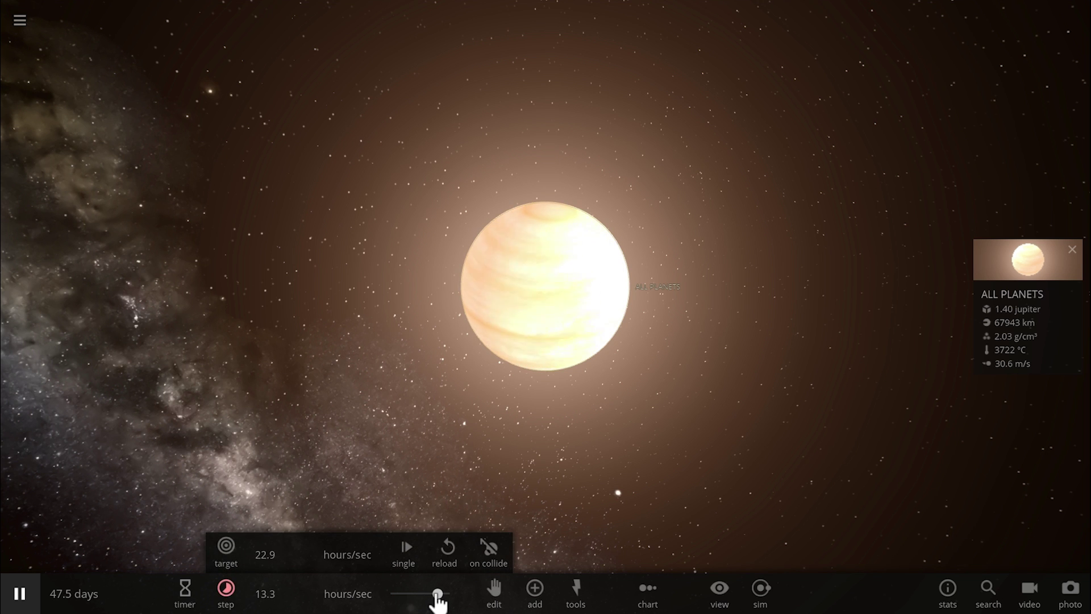
pyautogui.click(536, 591)
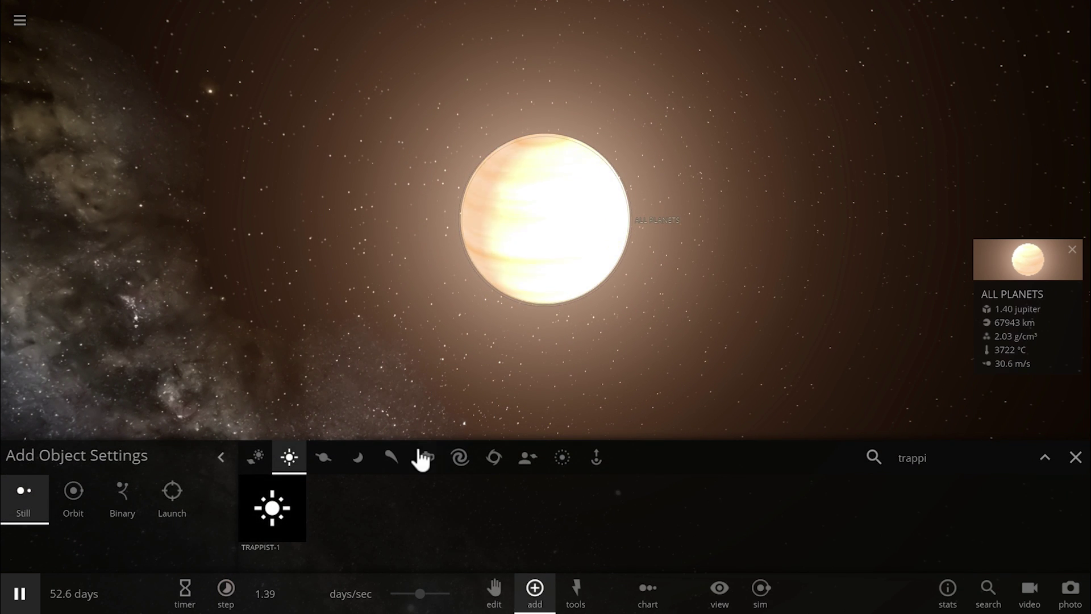
pyautogui.click(329, 463)
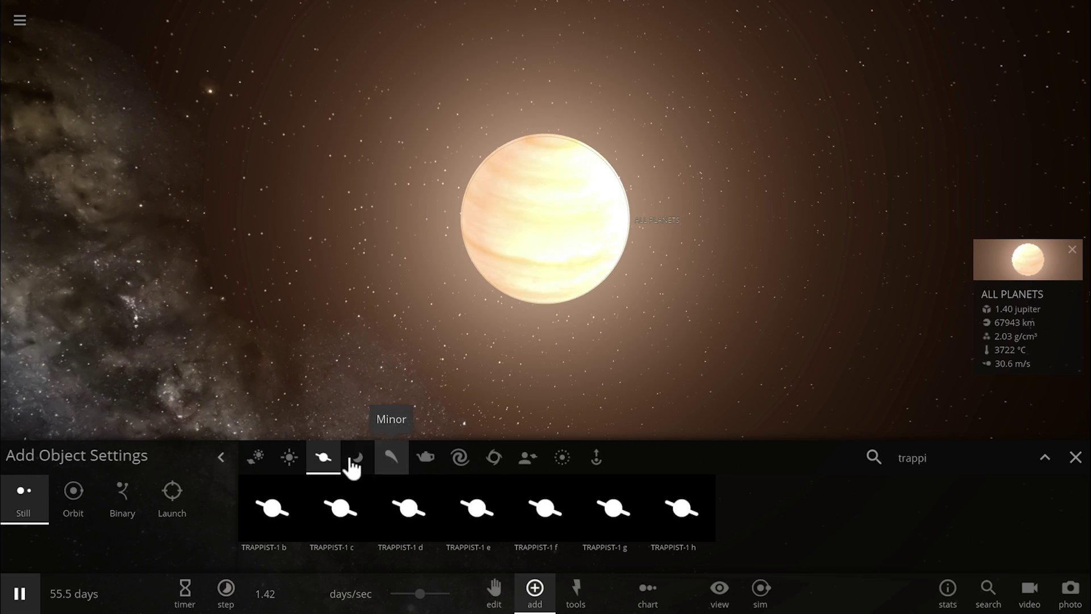
pyautogui.click(288, 460)
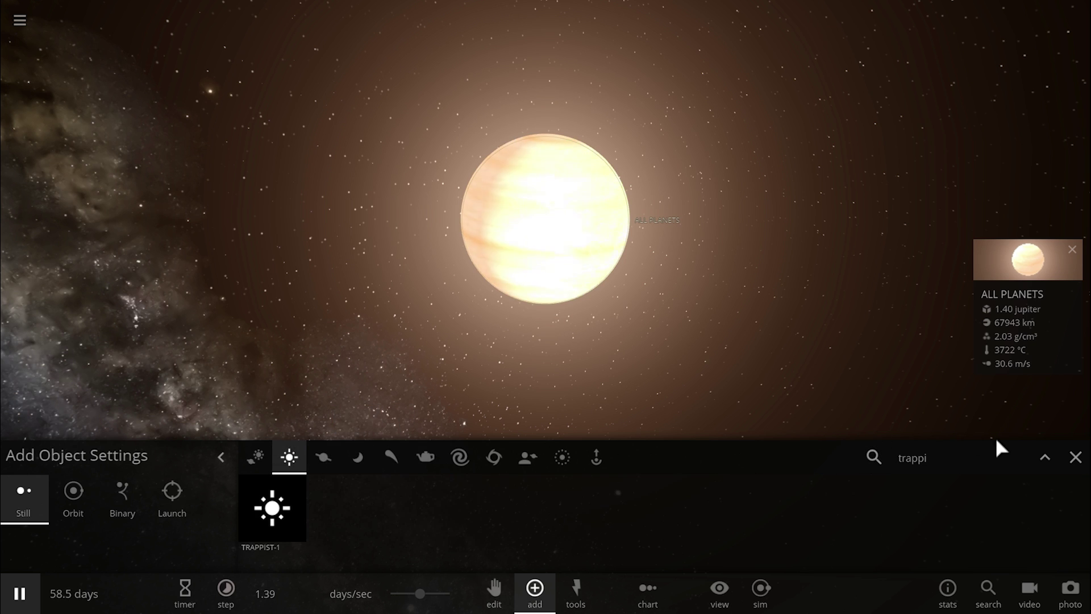
pyautogui.click(1014, 457)
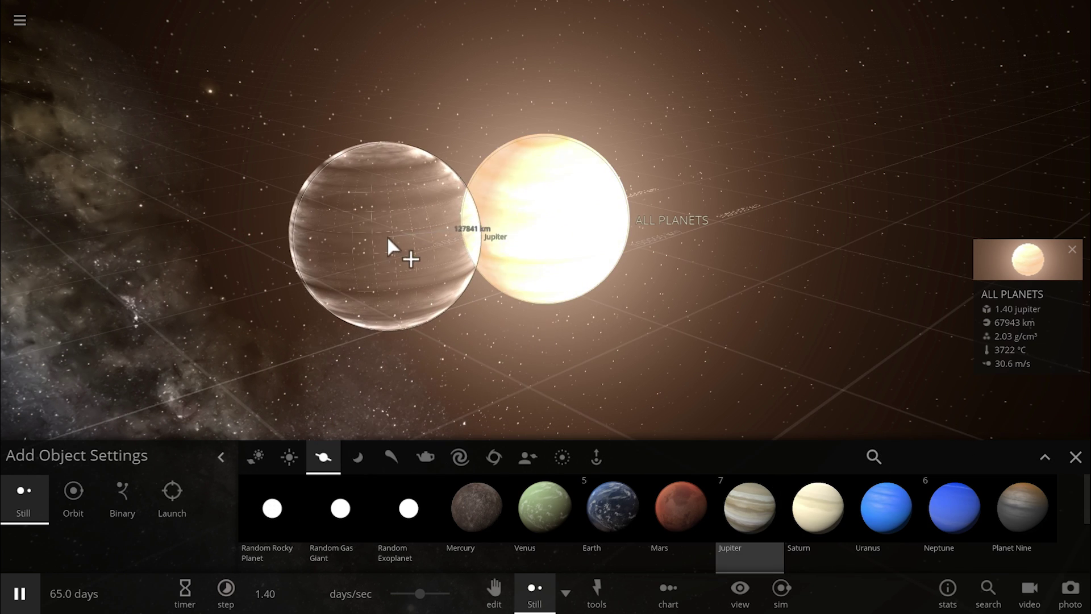
pyautogui.moveTo(373, 224); pyautogui.dragTo(305, 232, button='right')
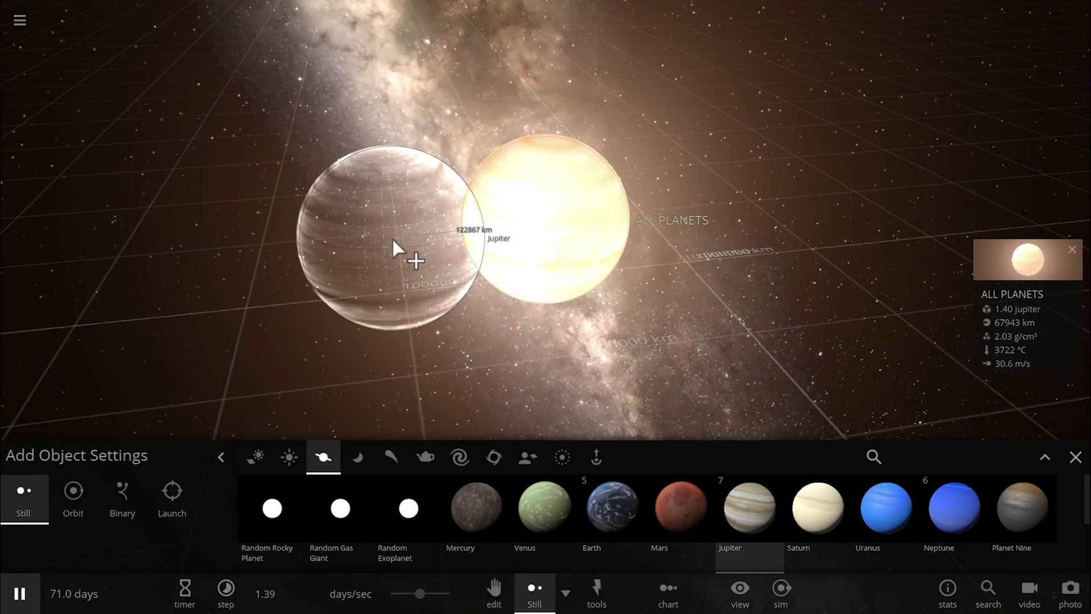
pyautogui.press('Escape')
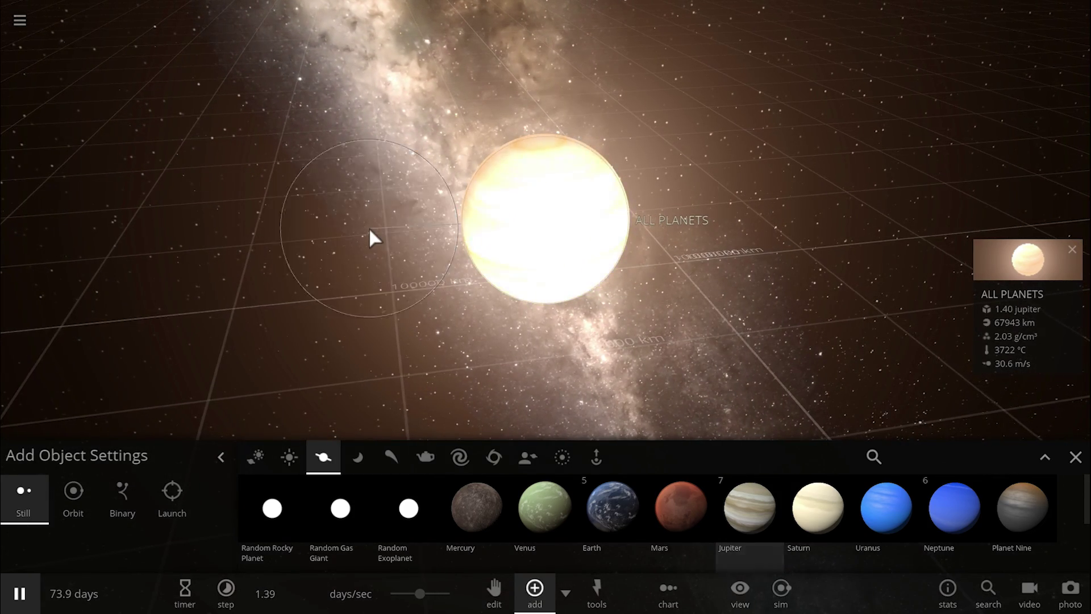
# Speed the simulation up to about 15 days/sec and observe ALL PLANETS from different sides and distances.
pyautogui.scroll(-2, 406, 237)
pyautogui.moveTo(450, 254); pyautogui.dragTo(324, 241, button='right')
pyautogui.scroll(2, 432, 193)
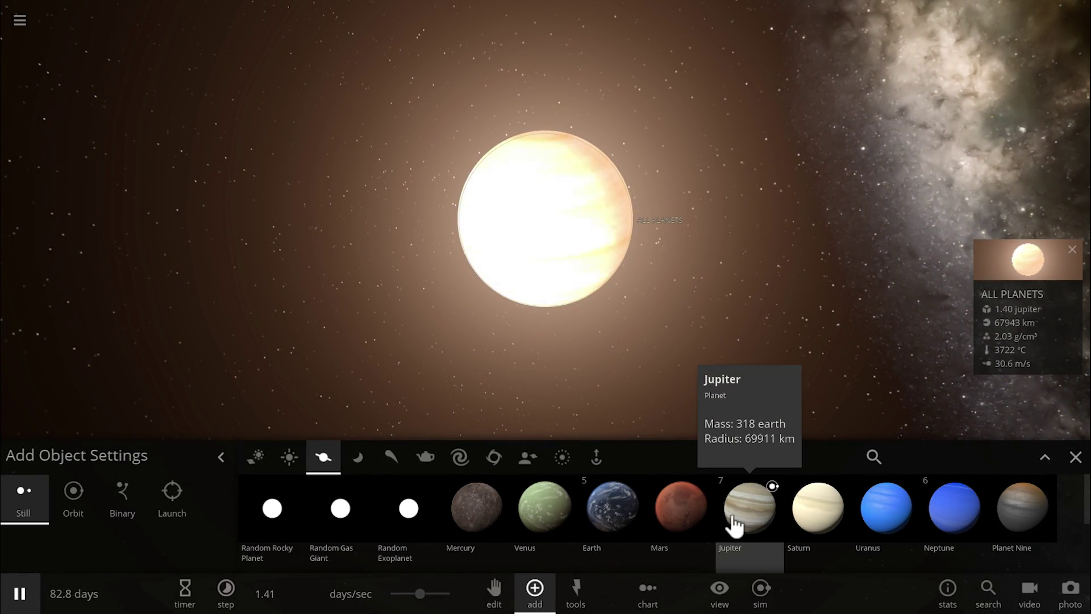
pyautogui.moveTo(479, 343); pyautogui.dragTo(409, 320, button='right')
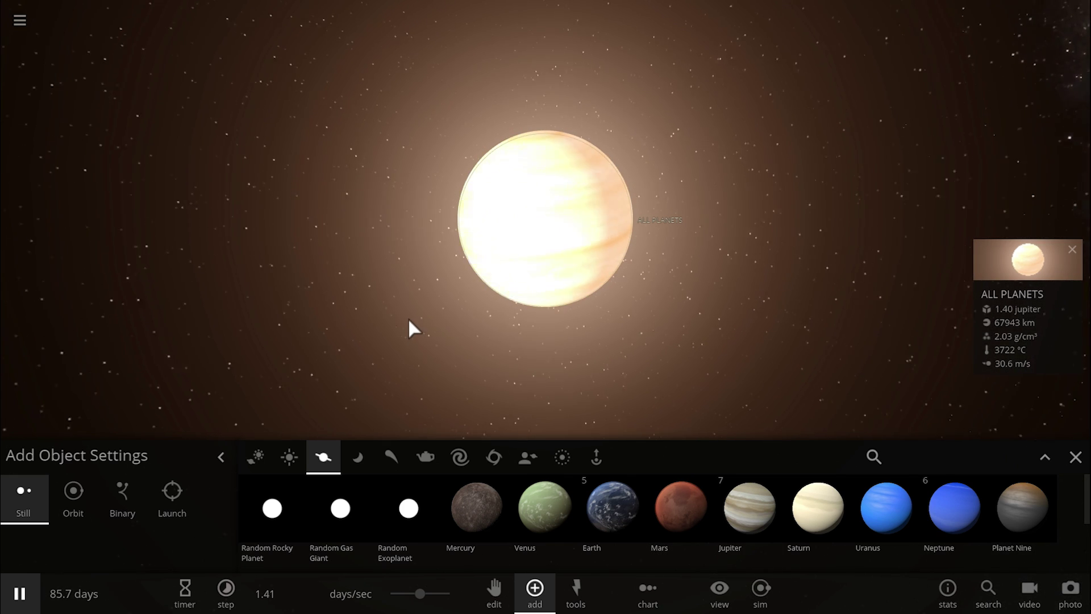
pyautogui.moveTo(419, 594); pyautogui.dragTo(446, 594)
pyautogui.scroll(-2, 393, 324)
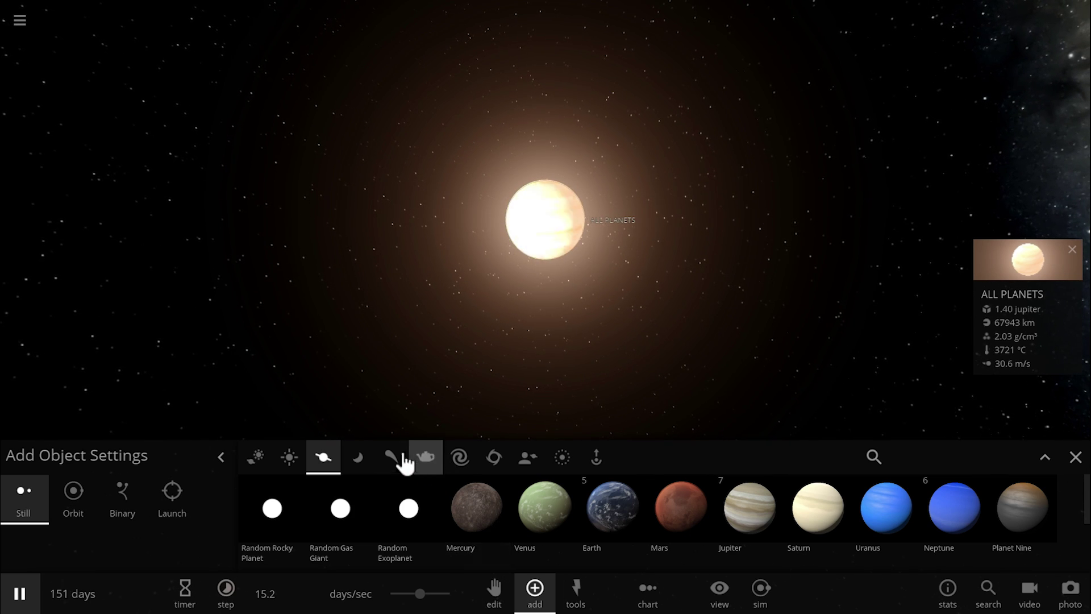
pyautogui.scroll(2, 579, 282)
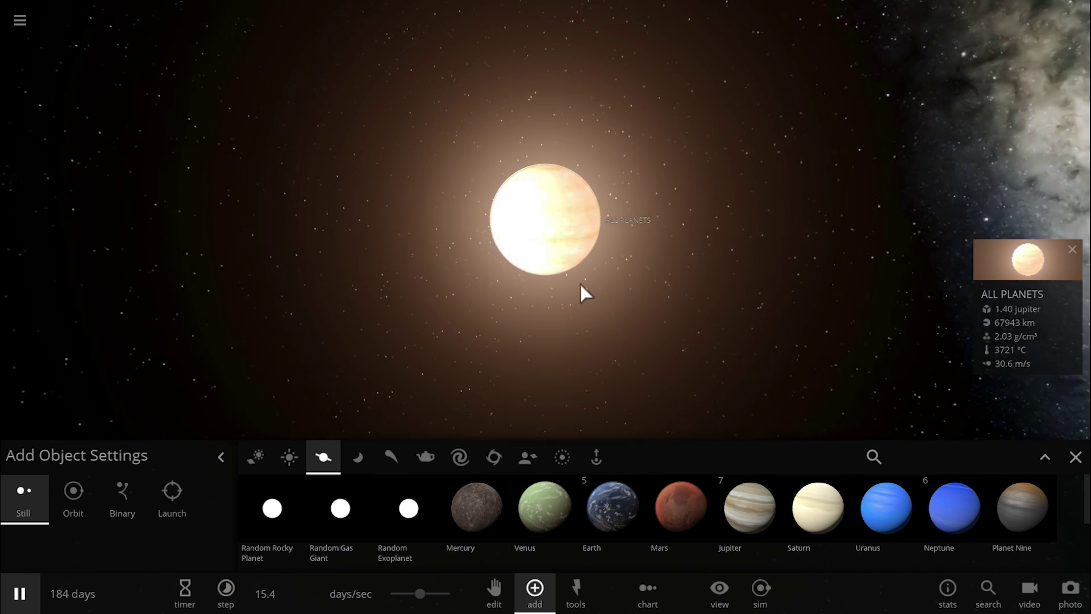
# Leave the ALL PLANETS simulation and load the original Solar System simulation starting at 2014-01-01.
pyautogui.press('space')
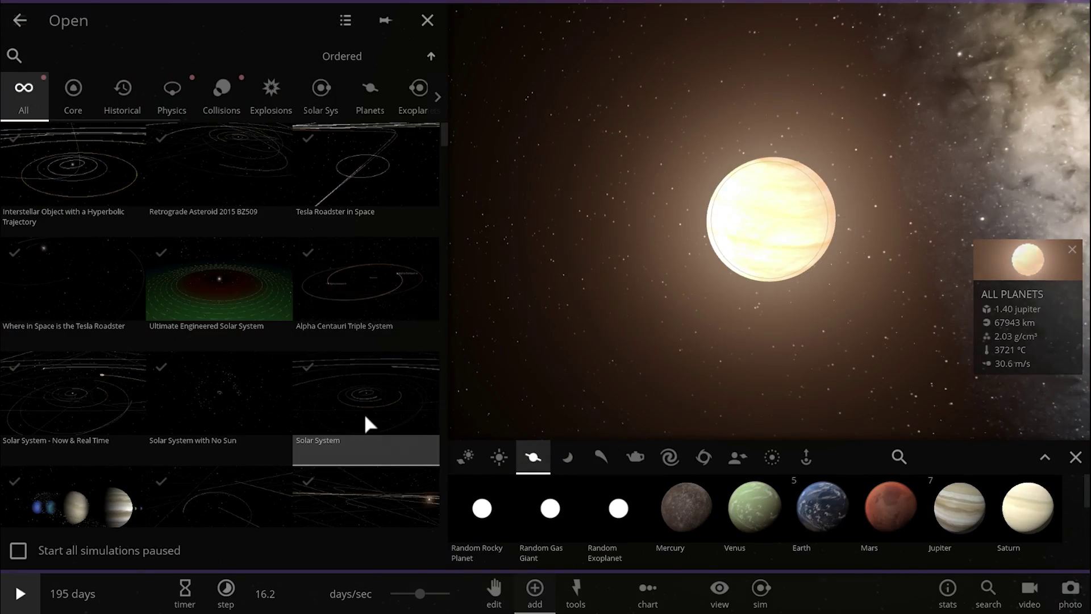
pyautogui.click(365, 413)
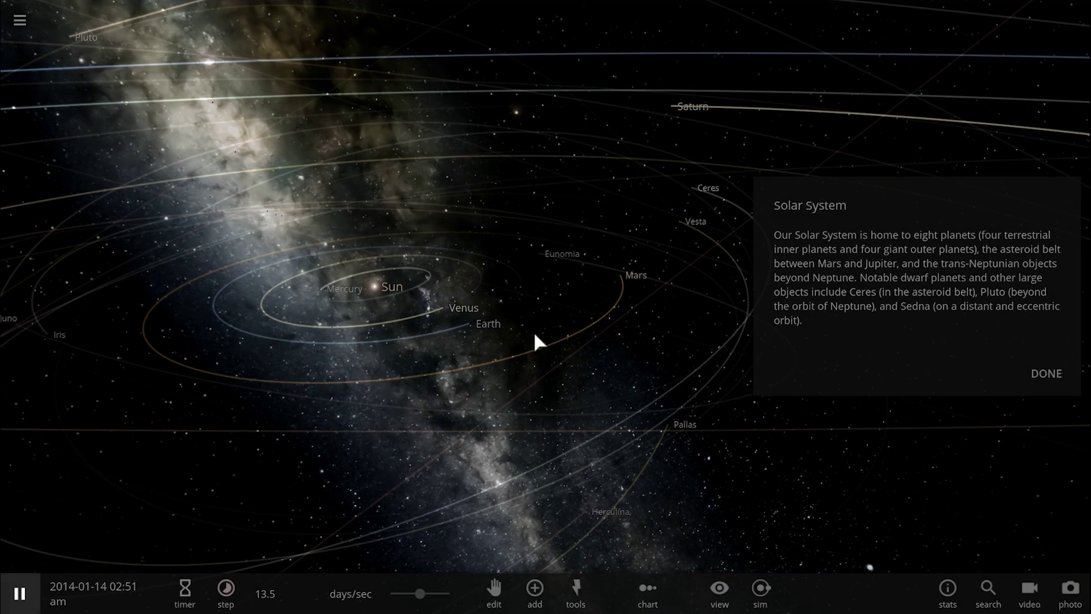
pyautogui.click(1051, 376)
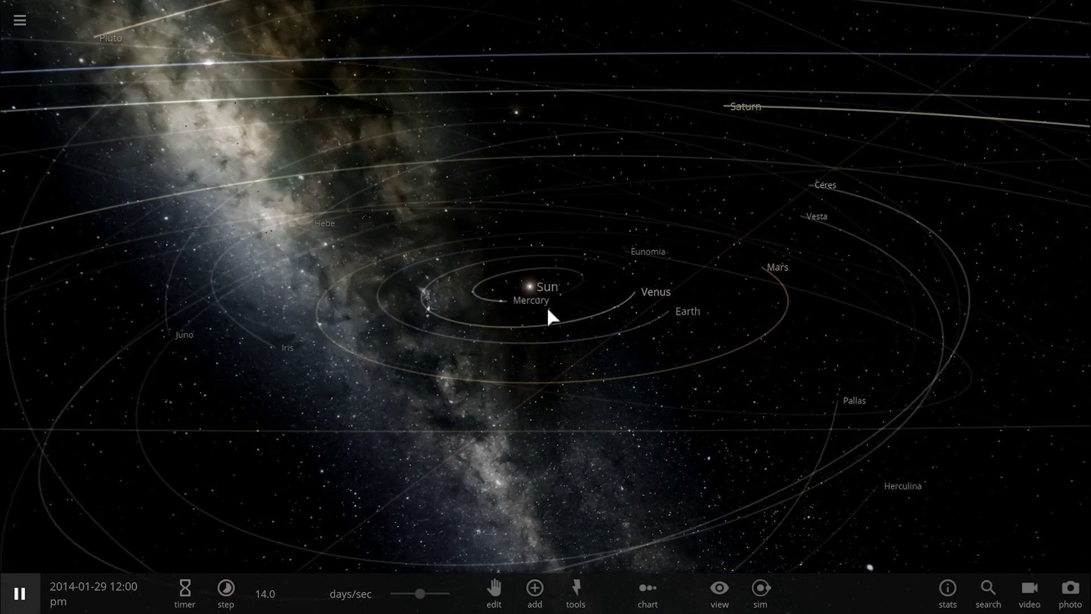
# Select the Sun and examine its properties and the planetary orbits from the inner to the outer system.
pyautogui.click(555, 297)
pyautogui.scroll(5, 553, 291)
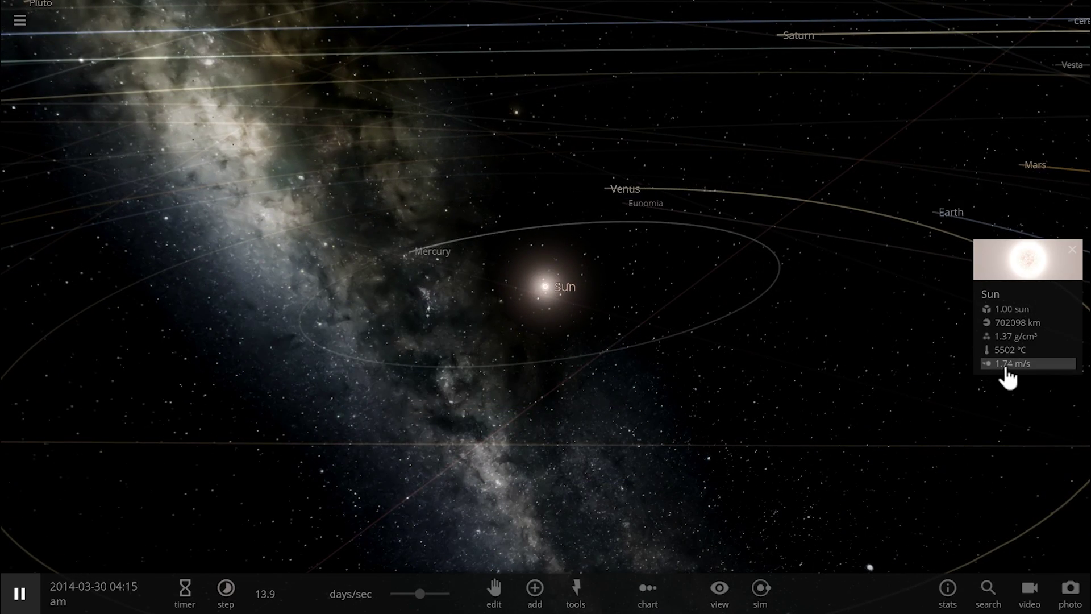
pyautogui.moveTo(692, 376); pyautogui.dragTo(618, 319)
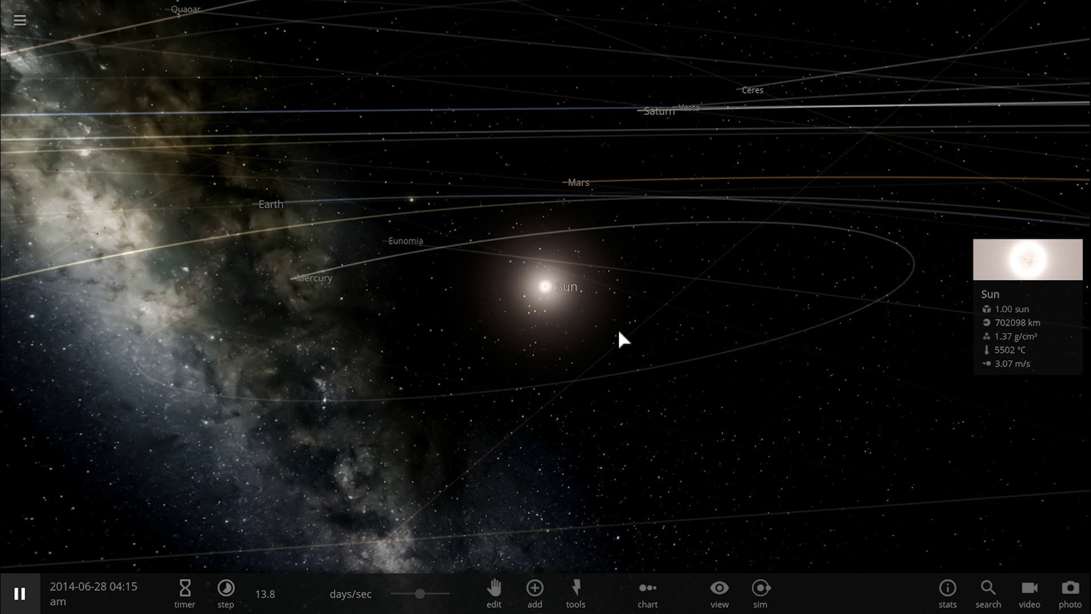
pyautogui.moveTo(619, 330); pyautogui.dragTo(689, 341)
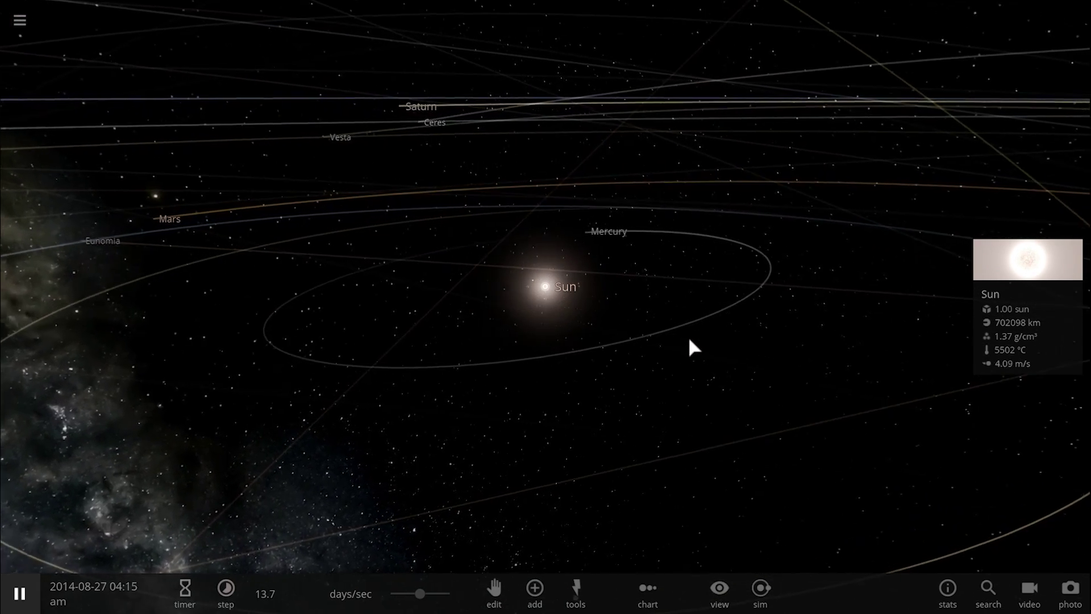
pyautogui.scroll(-6, 691, 343)
pyautogui.scroll(-8, 691, 344)
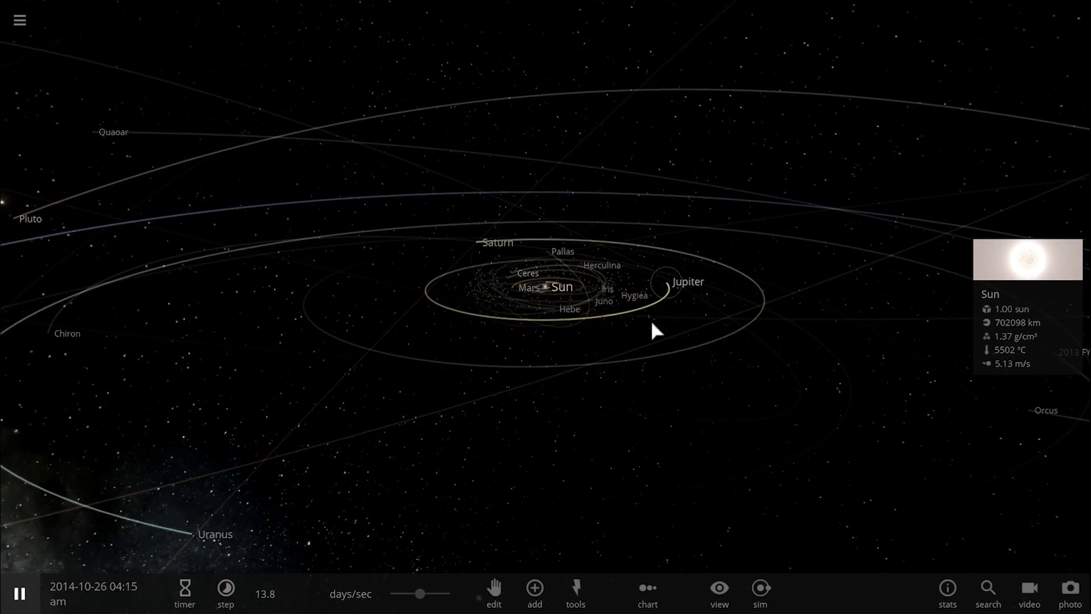
# Inspect the properties of Jupiter and Earth in the running Solar System.
pyautogui.moveTo(645, 367); pyautogui.dragTo(854, 393)
pyautogui.scroll(3, 734, 373)
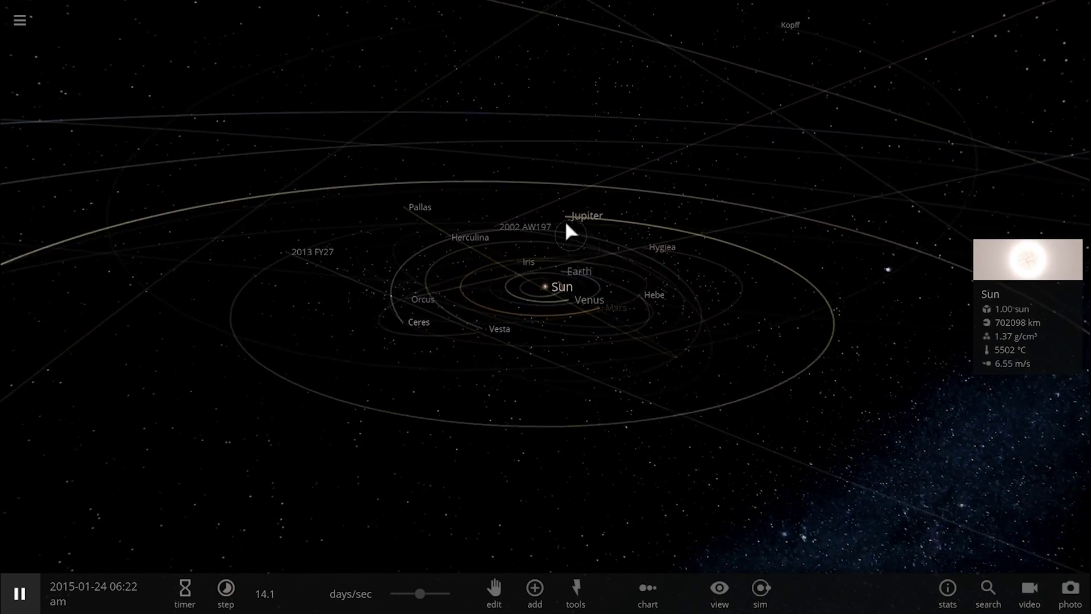
pyautogui.click(551, 210)
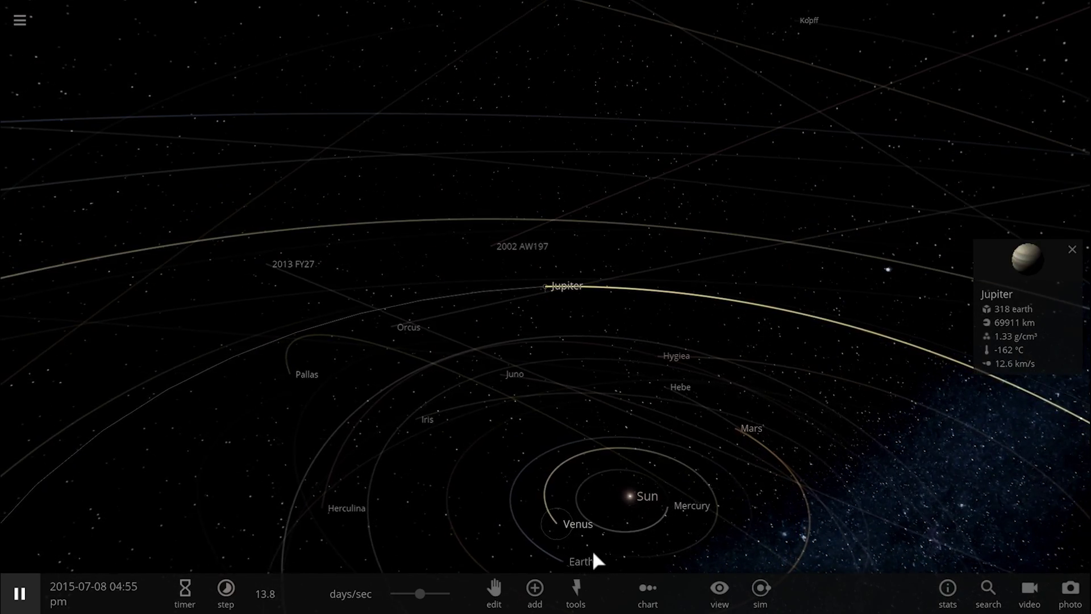
pyautogui.click(596, 566)
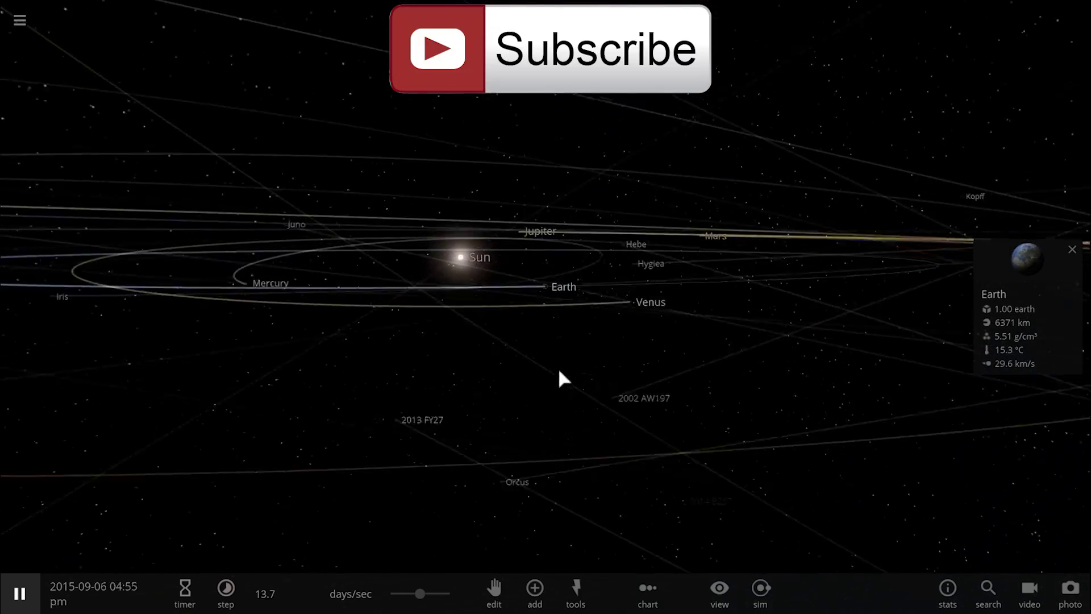
# Line up the Sun and planets in a chart and inspect Neptune and the relative sizes of the bodies up close.
pyautogui.click(647, 591)
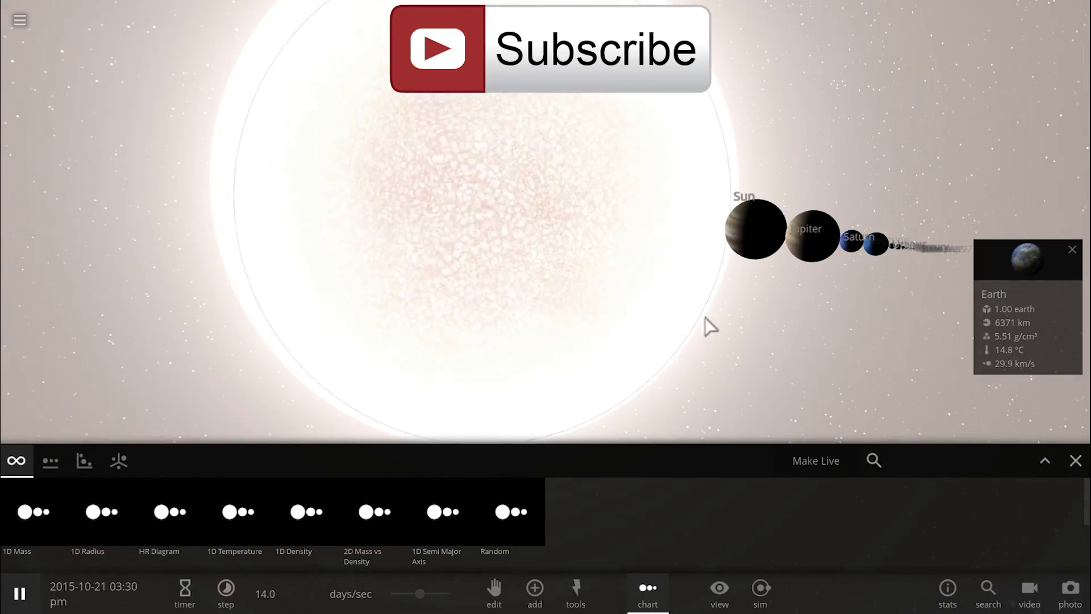
pyautogui.click(853, 251)
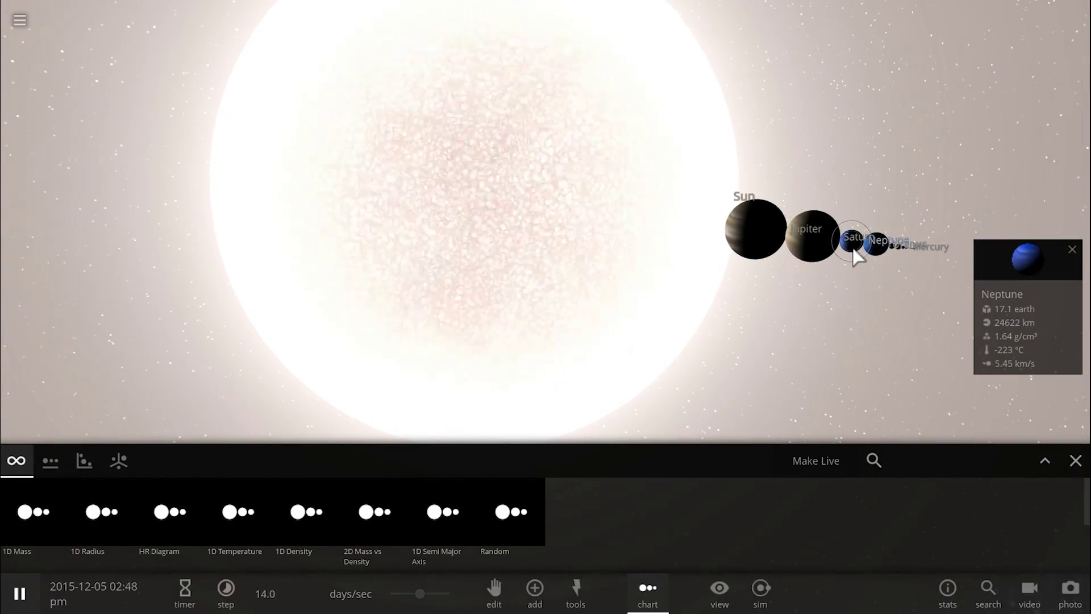
pyautogui.scroll(5, 859, 256)
pyautogui.scroll(-5, 842, 287)
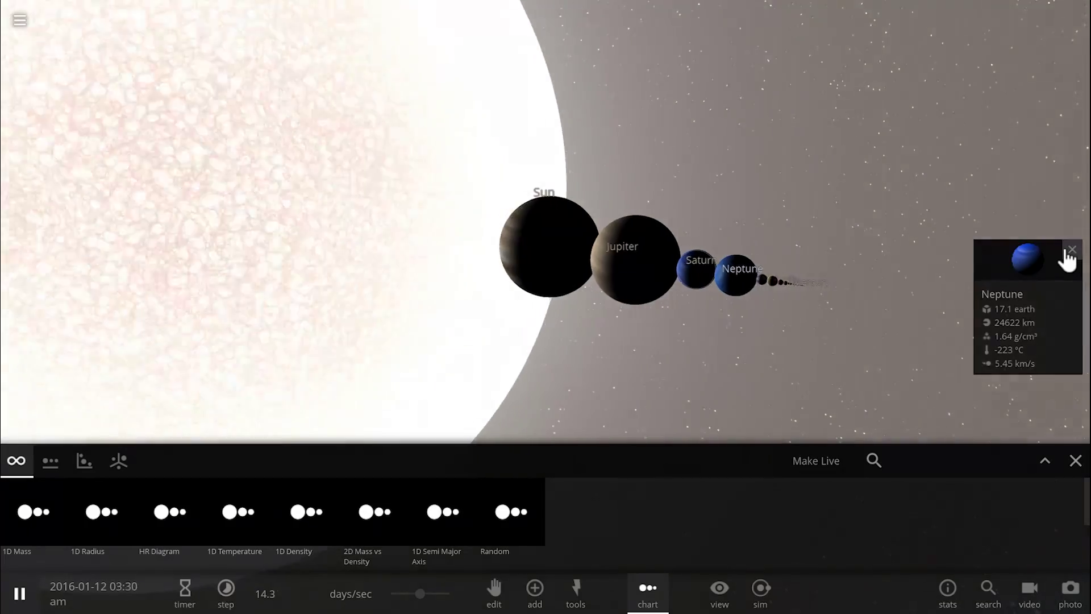
pyautogui.click(1072, 249)
pyautogui.scroll(3, 799, 335)
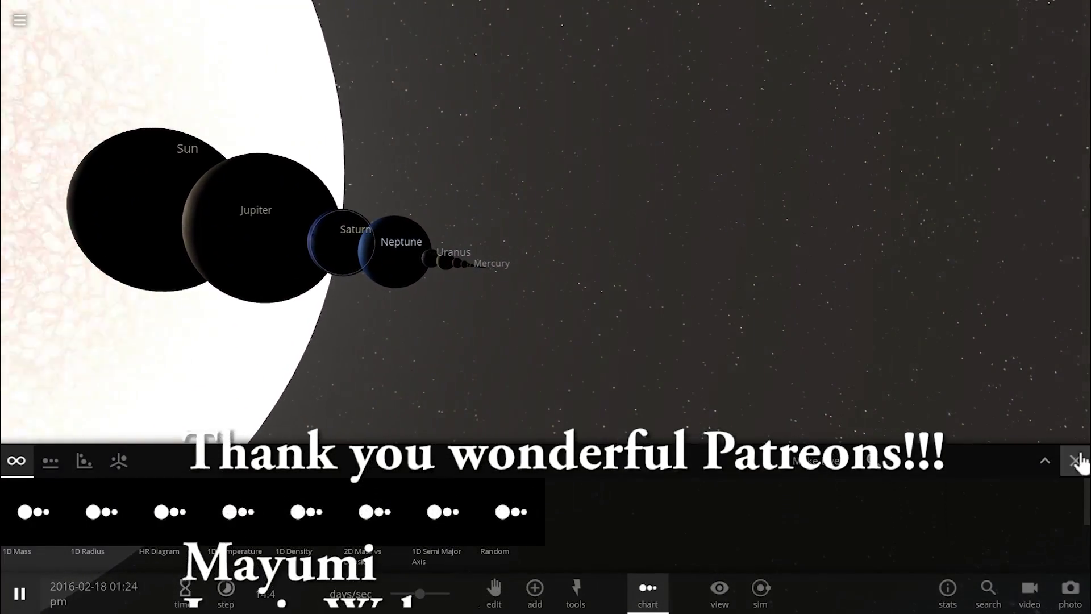
pyautogui.click(1076, 460)
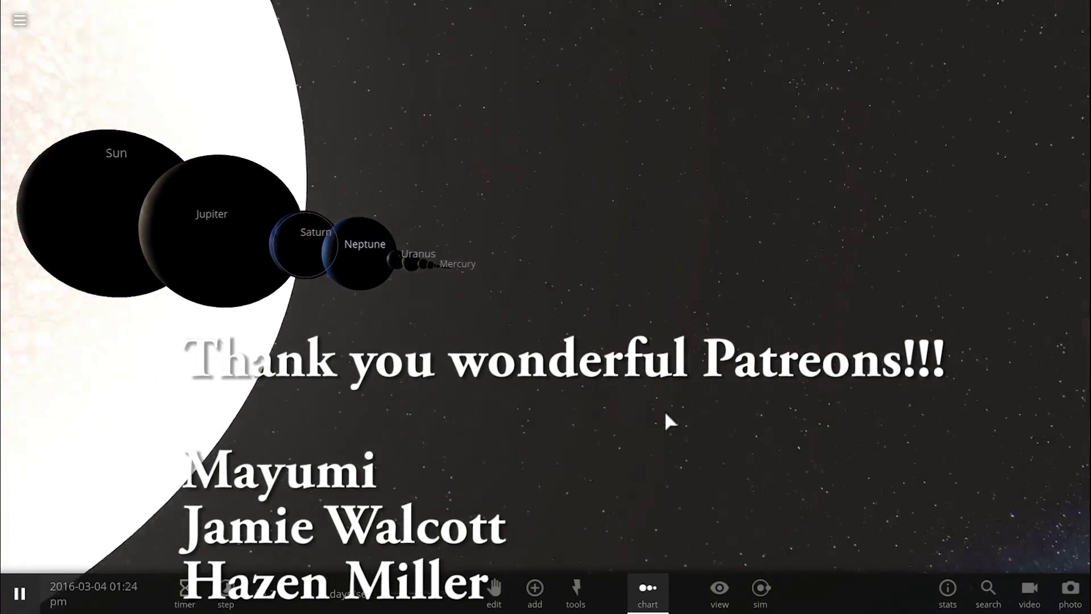